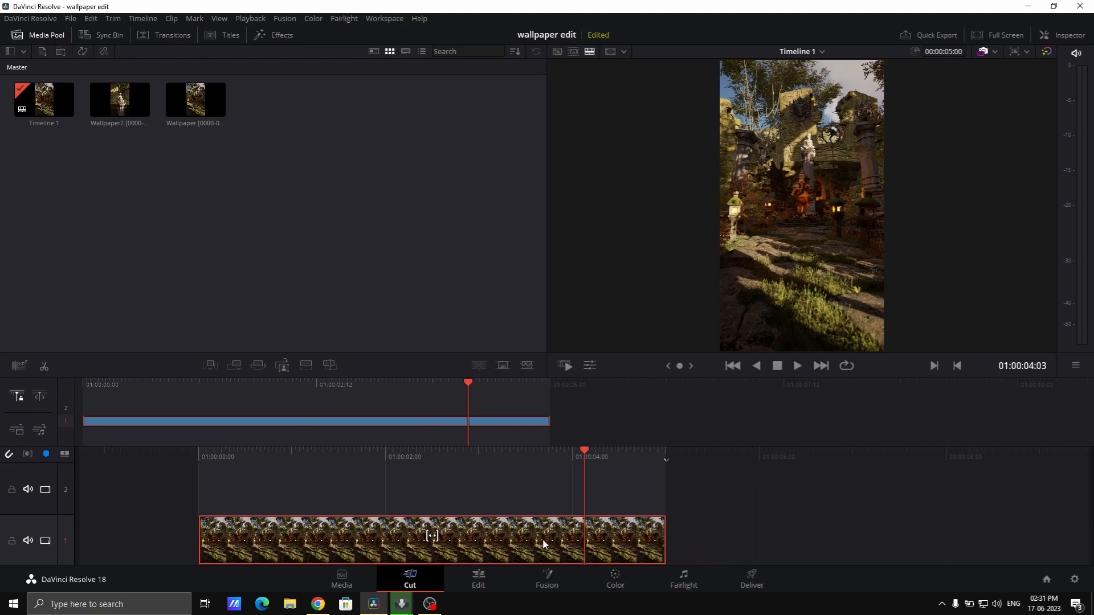
# Paste a second copy of the wallpaper clip behind the first, scrub across the join, and delete the copy
pyautogui.moveTo(622, 458); pyautogui.dragTo(481, 459)
pyautogui.hotkey('ctrl', 'v')
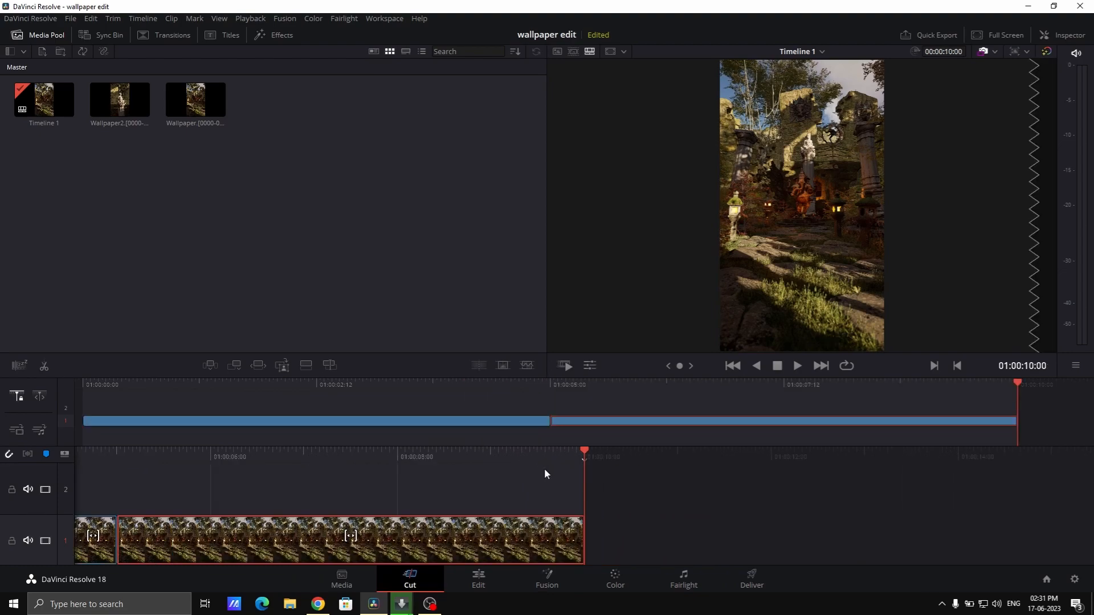
pyautogui.moveTo(561, 456); pyautogui.dragTo(592, 422)
pyautogui.moveTo(481, 452); pyautogui.dragTo(967, 459)
pyautogui.moveTo(771, 460); pyautogui.dragTo(676, 462)
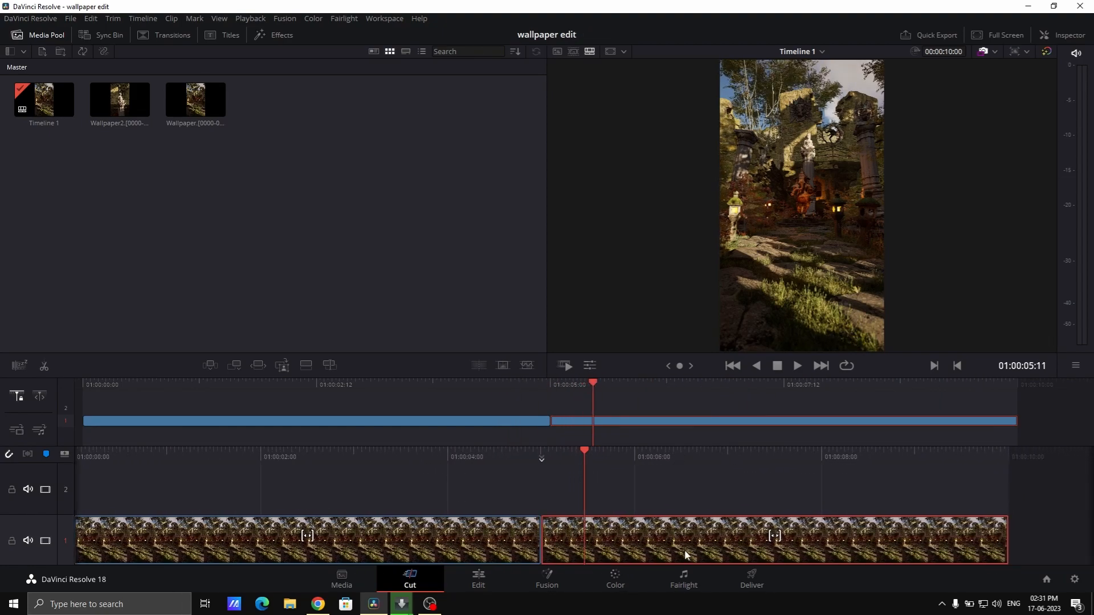
pyautogui.press('Delete')
# Play the wallpaper clip with looping enabled to check how its end meets its start, and turn looping off
pyautogui.click(415, 459)
pyautogui.click(847, 365)
pyautogui.press('space')
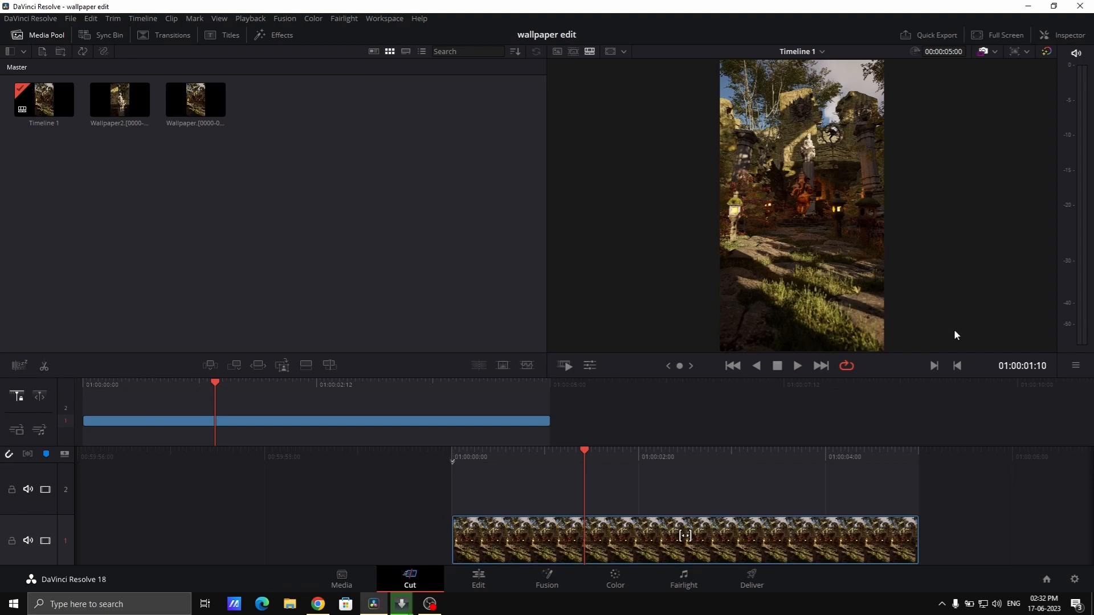
pyautogui.click(849, 367)
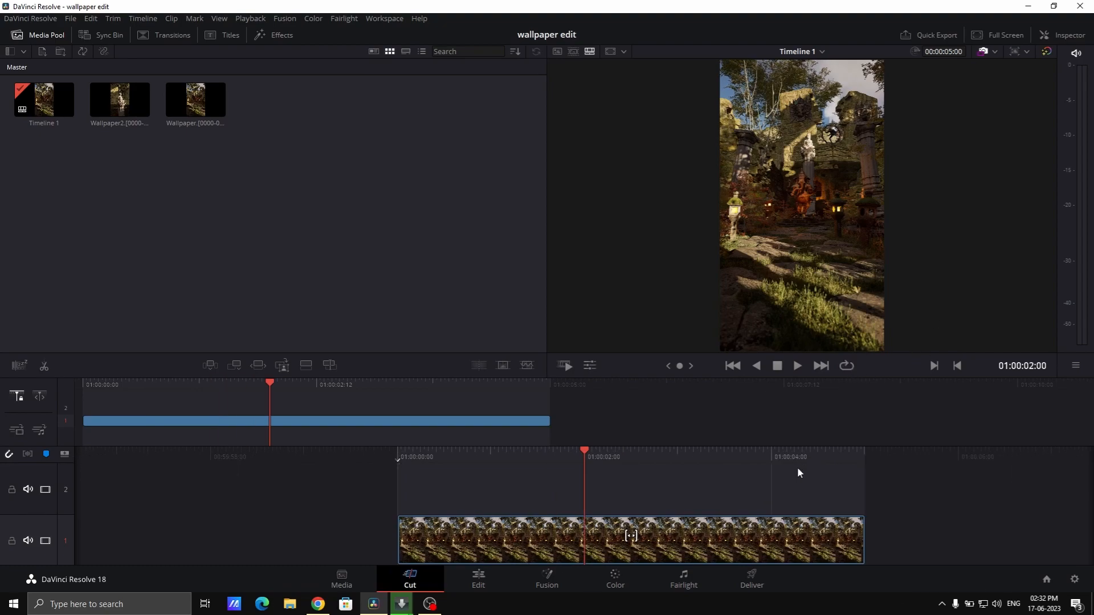
# Scrub back and forth through the wallpaper clip and play it to examine the motion at its start and end
pyautogui.moveTo(778, 452); pyautogui.dragTo(540, 464)
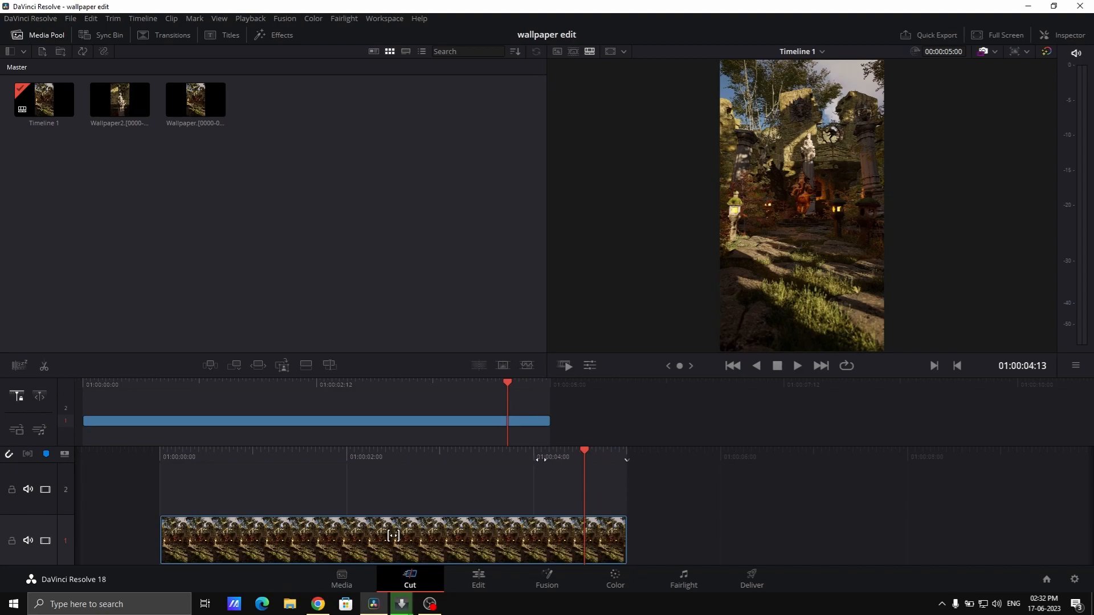
pyautogui.moveTo(527, 455); pyautogui.dragTo(674, 472)
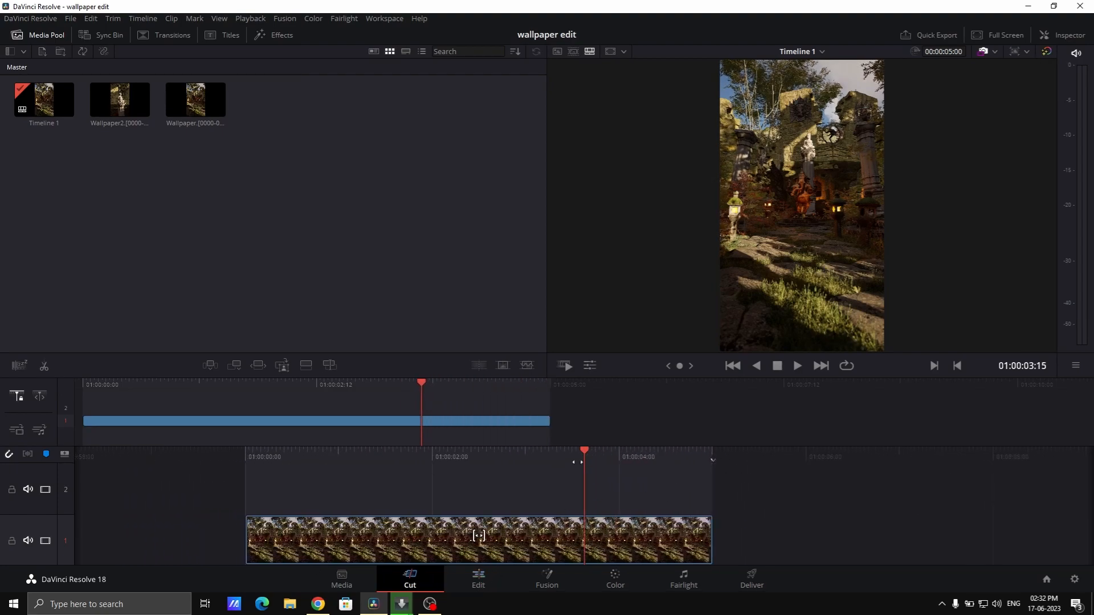
pyautogui.moveTo(535, 454); pyautogui.dragTo(828, 403)
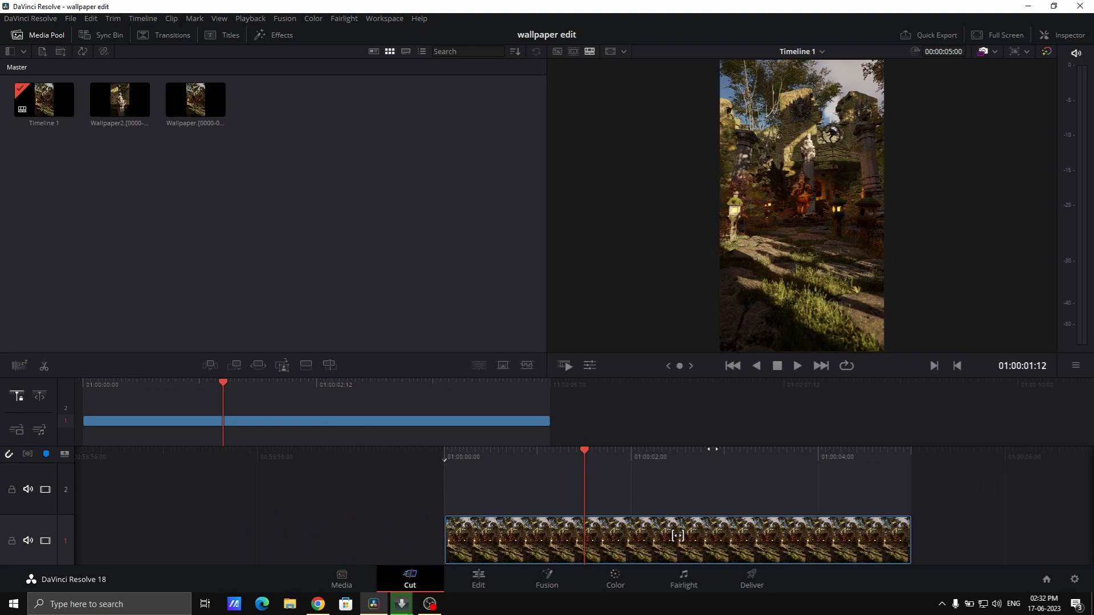
pyautogui.moveTo(712, 450); pyautogui.dragTo(593, 459)
pyautogui.press('space')
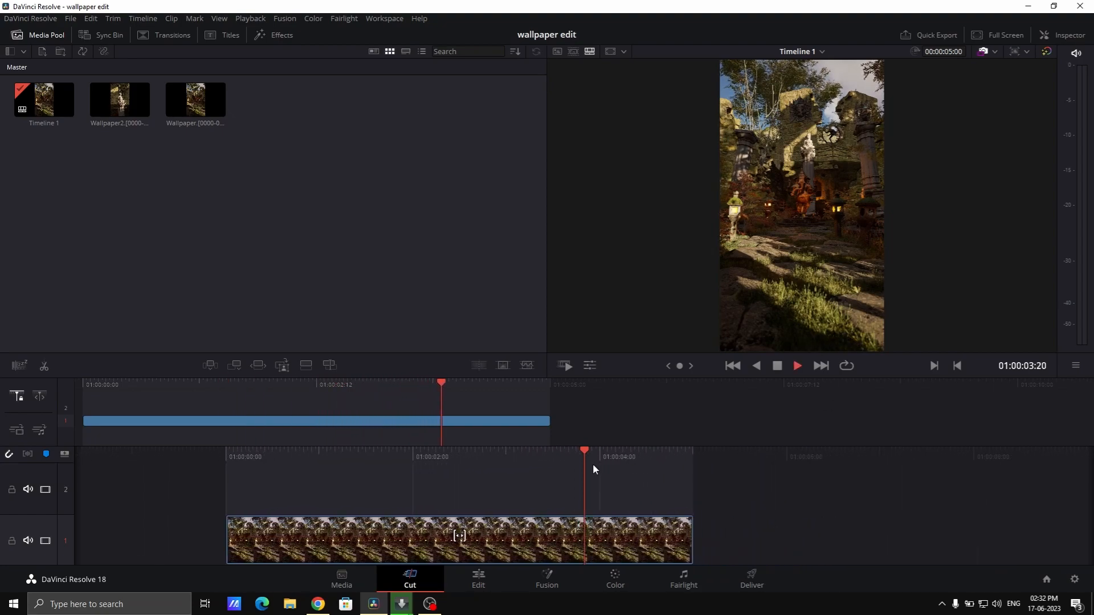
# Switch to the Edit page and show the Retime Curve of the Wallpaper.[0000-0119].png clip
pyautogui.click(477, 578)
pyautogui.moveTo(487, 438); pyautogui.dragTo(598, 438)
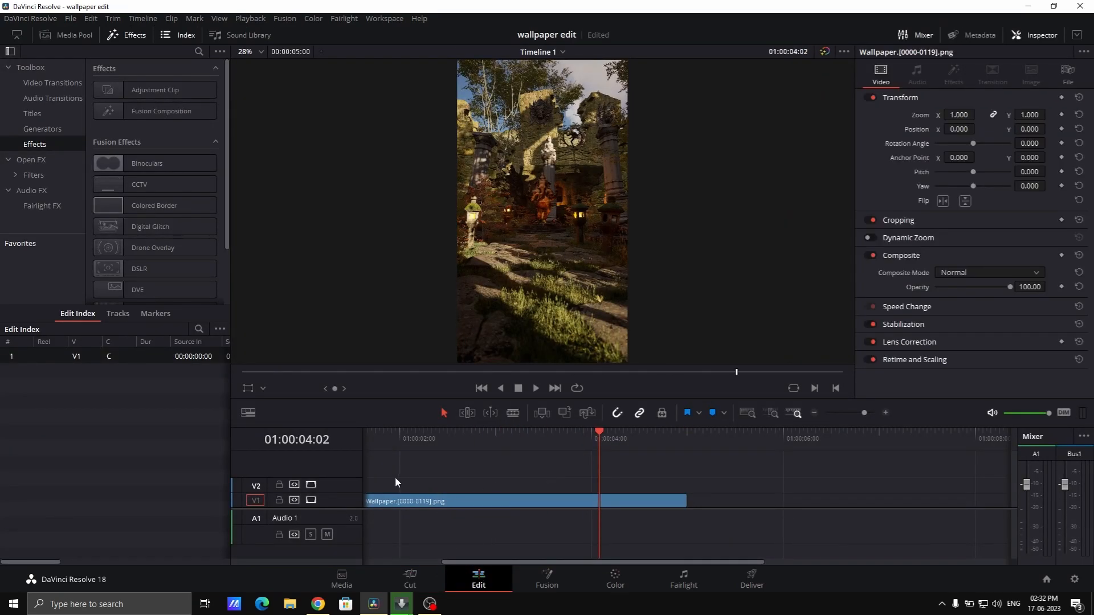
pyautogui.click(451, 505)
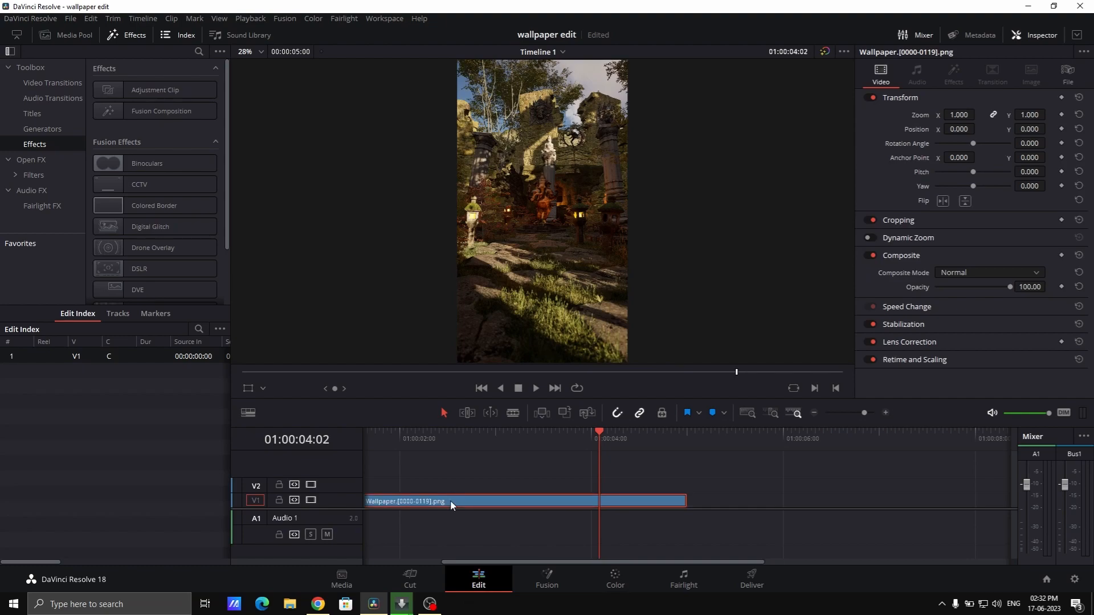
pyautogui.rightClick(450, 501)
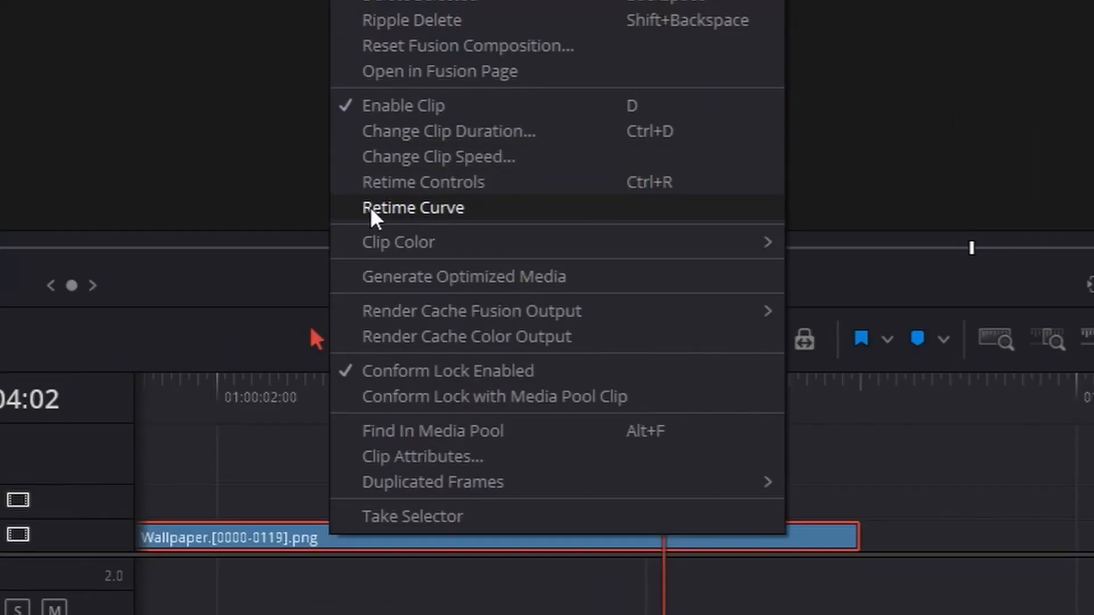
pyautogui.click(371, 211)
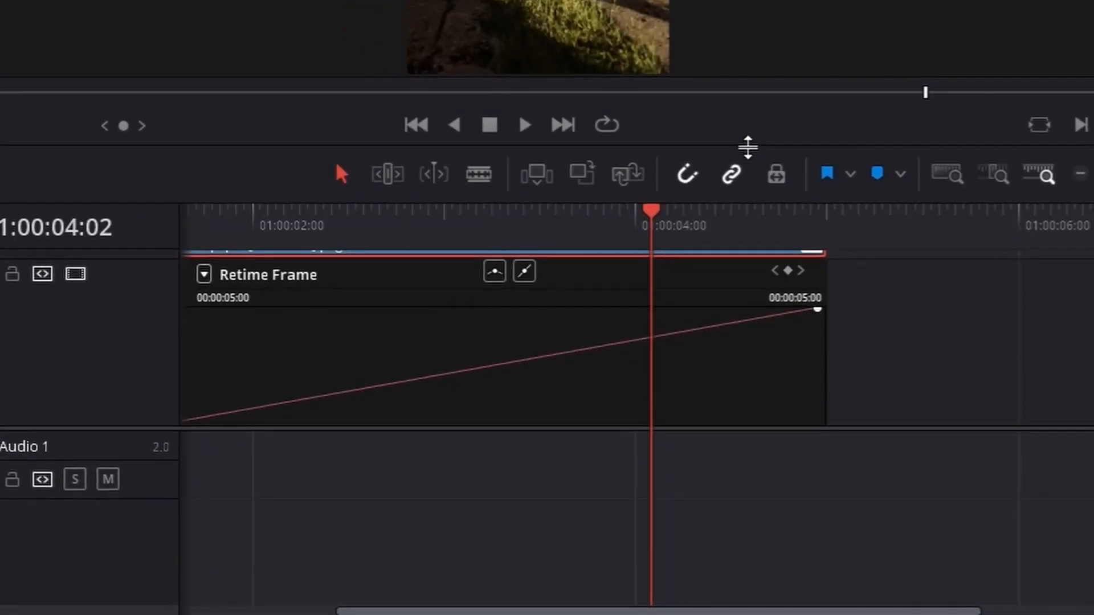
# Enlarge the timeline area and display the clip's Retime Speed curve instead of its Retime Frame curve
pyautogui.moveTo(748, 147); pyautogui.dragTo(748, 156)
pyautogui.scroll(-1, 634, 315)
pyautogui.hscroll(1, 622, 316)
pyautogui.hscroll(-3, 593, 334)
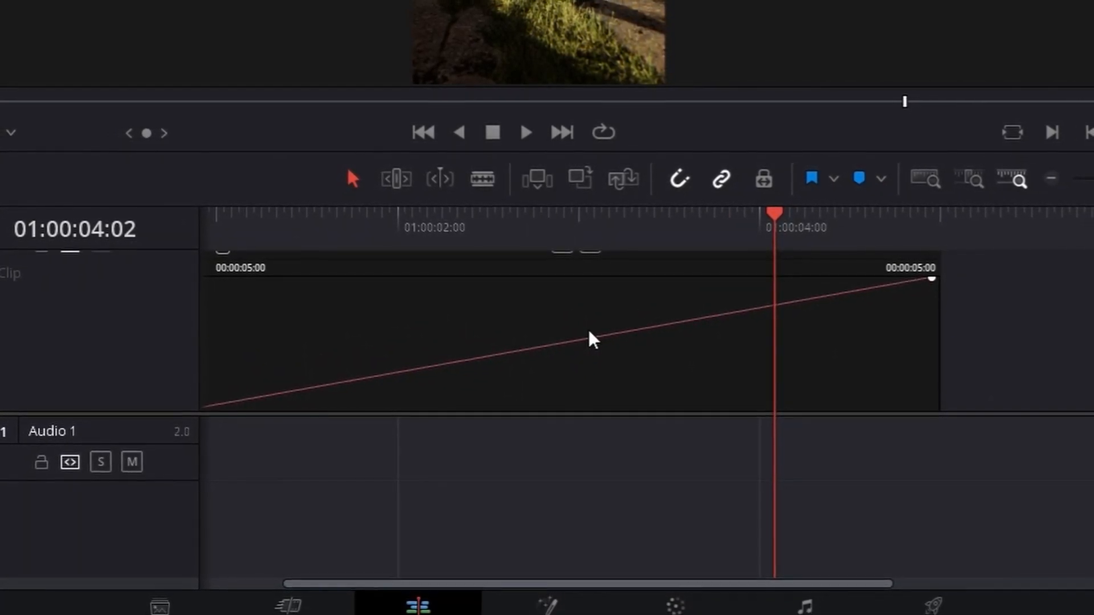
pyautogui.click(625, 607)
pyautogui.hscroll(-3, 455, 557)
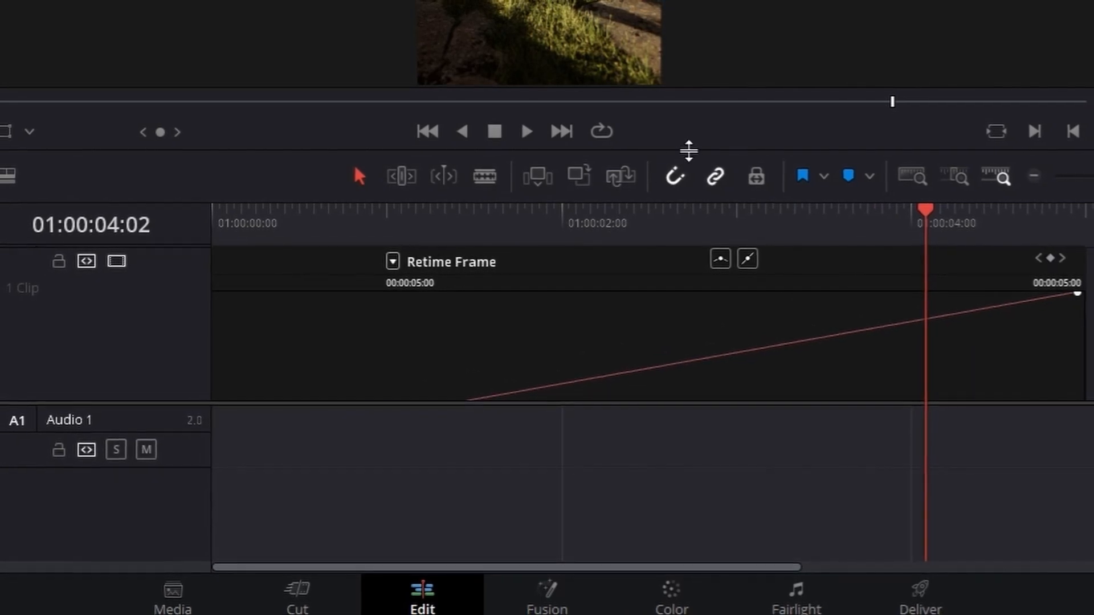
pyautogui.moveTo(689, 151); pyautogui.dragTo(675, 0)
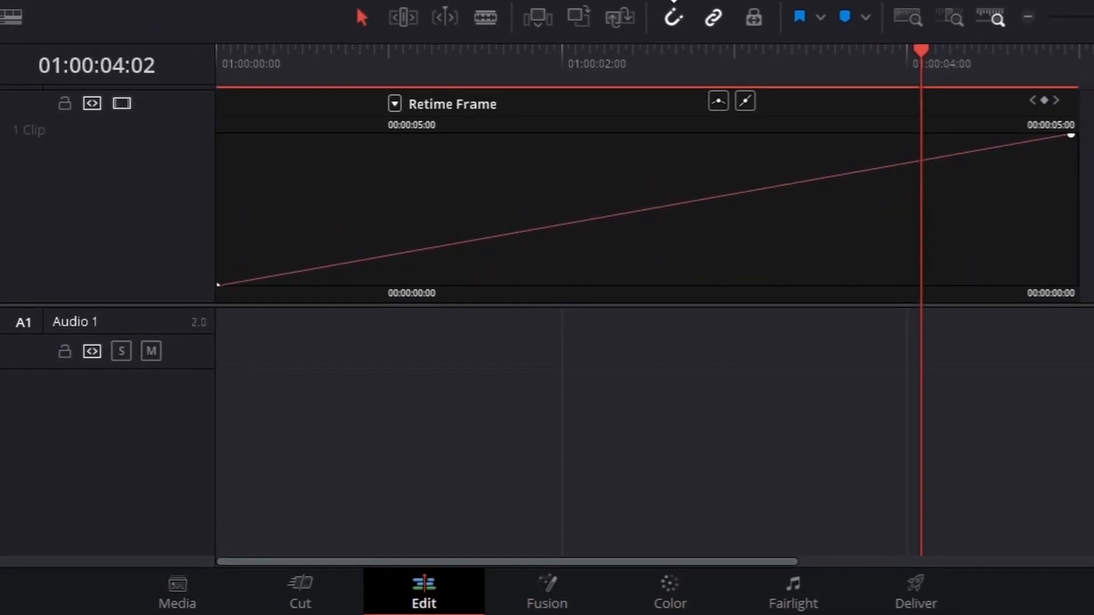
pyautogui.scroll(2, 600, 219)
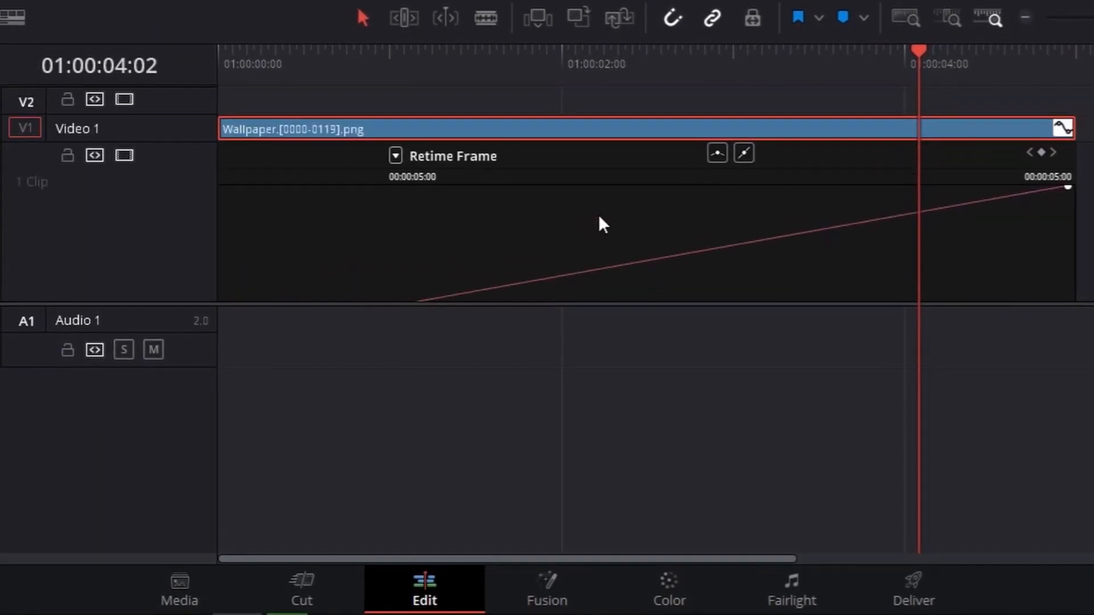
pyautogui.click(396, 155)
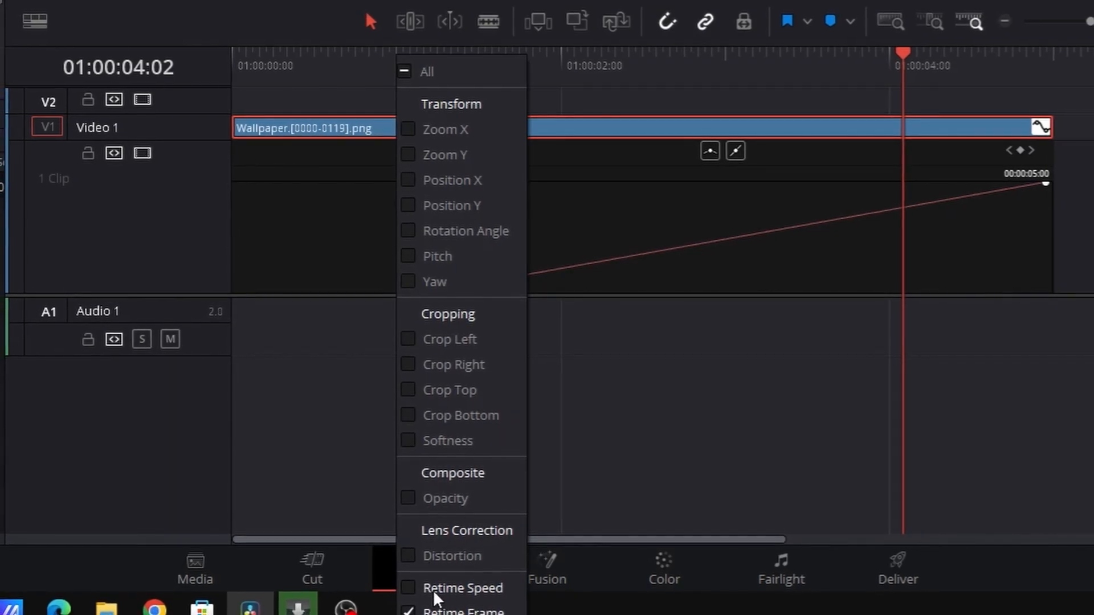
pyautogui.click(410, 581)
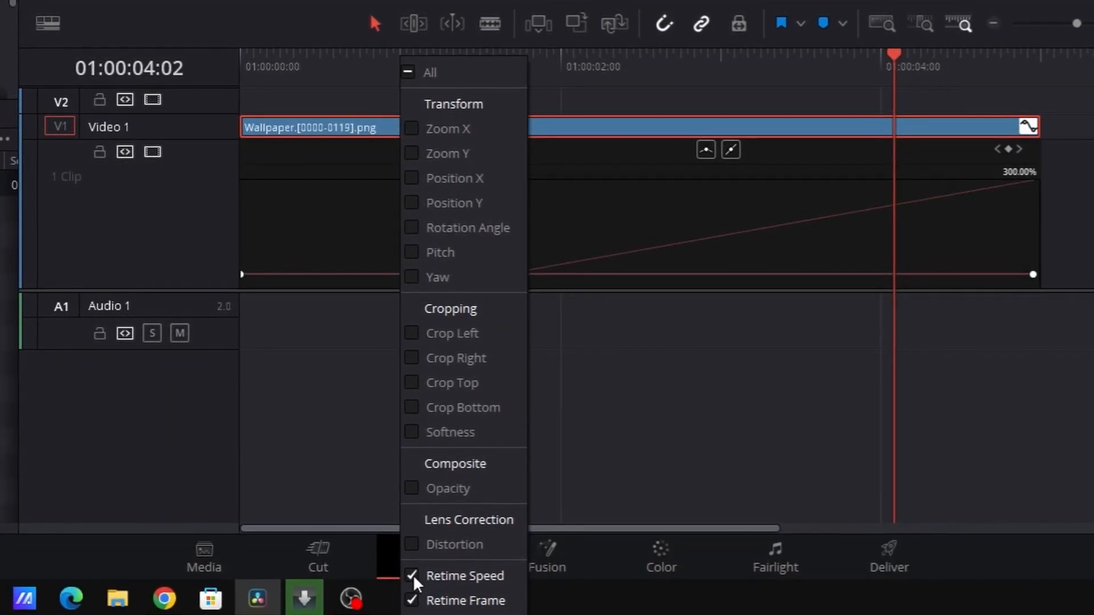
pyautogui.click(415, 602)
pyautogui.click(633, 486)
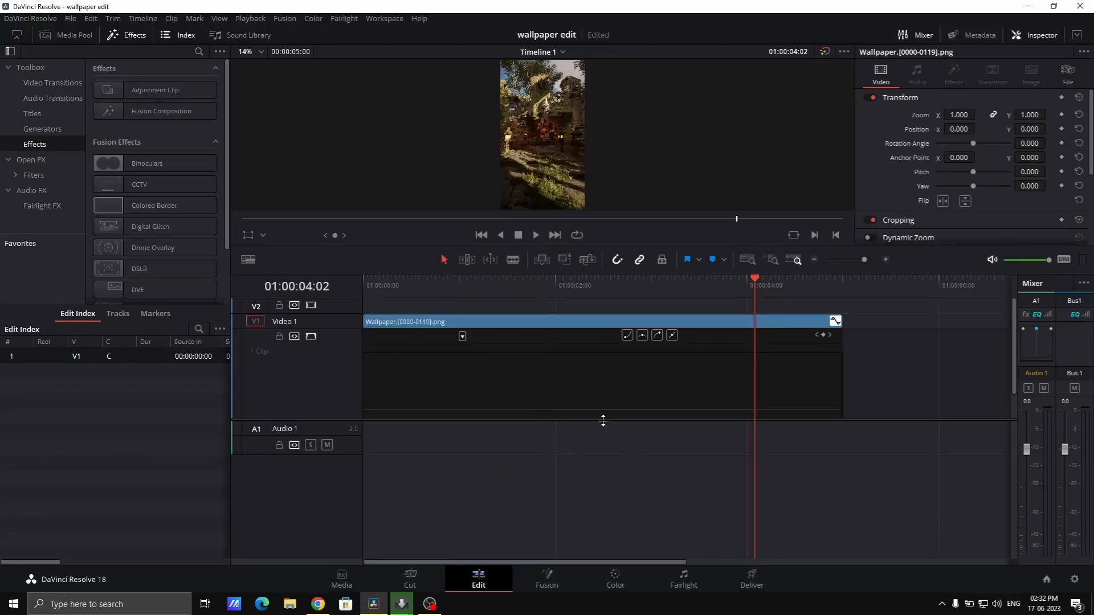
pyautogui.scroll(-2, 547, 398)
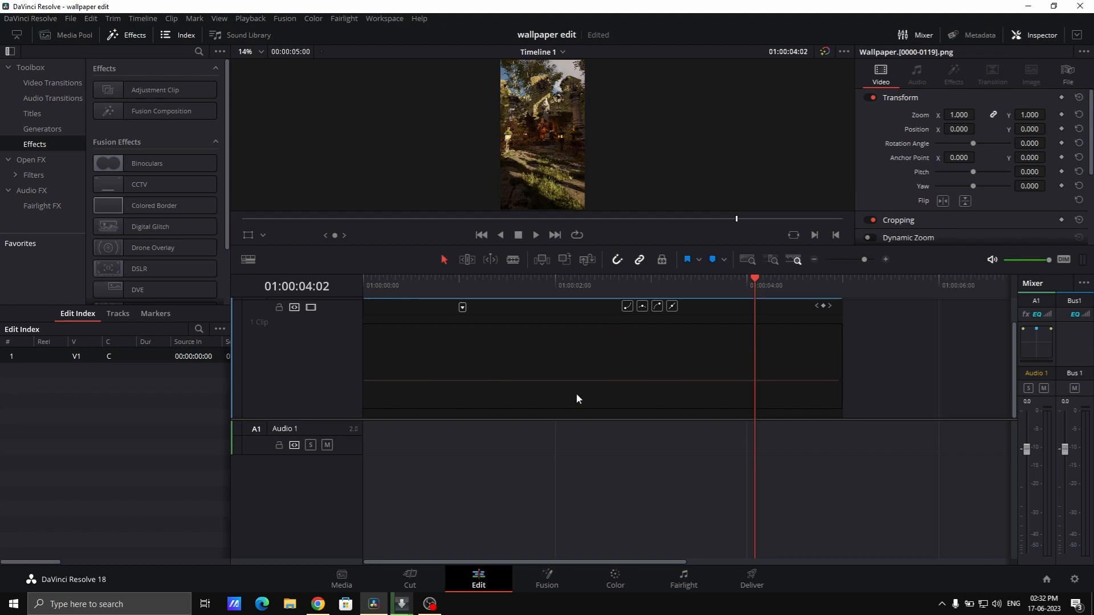
pyautogui.moveTo(576, 382)
pyautogui.mouseDown()
pyautogui.moveTo(577, 356)
pyautogui.moveTo(585, 391)
pyautogui.mouseUp()
pyautogui.hotkey('ctrl', 'z')
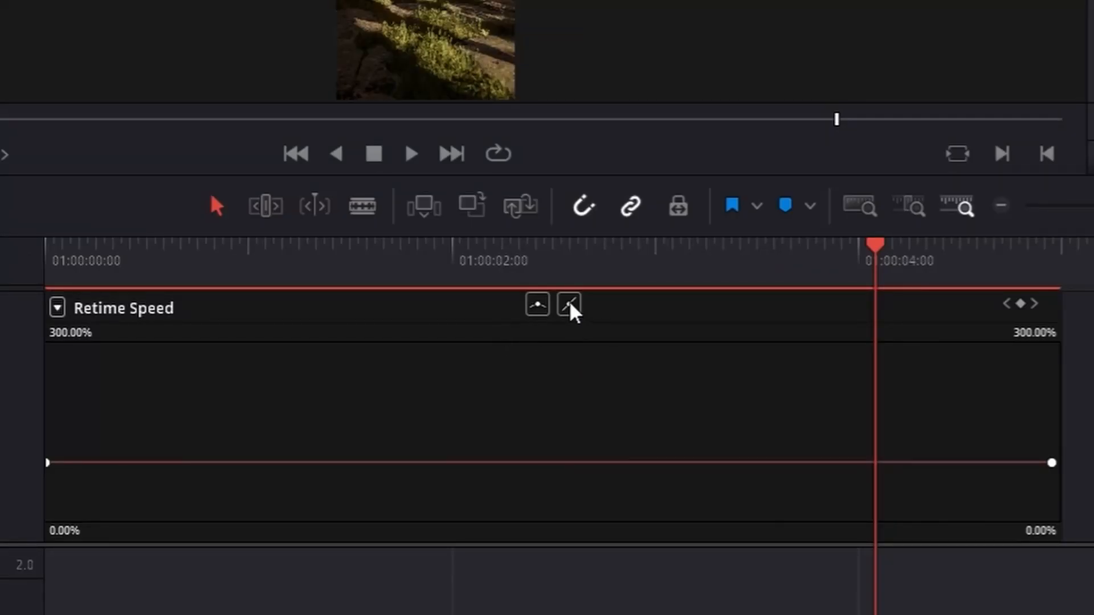
# Add two keyframes to the Retime Speed curve, at about 0.7 s and about 4.3 s
pyautogui.click(611, 306)
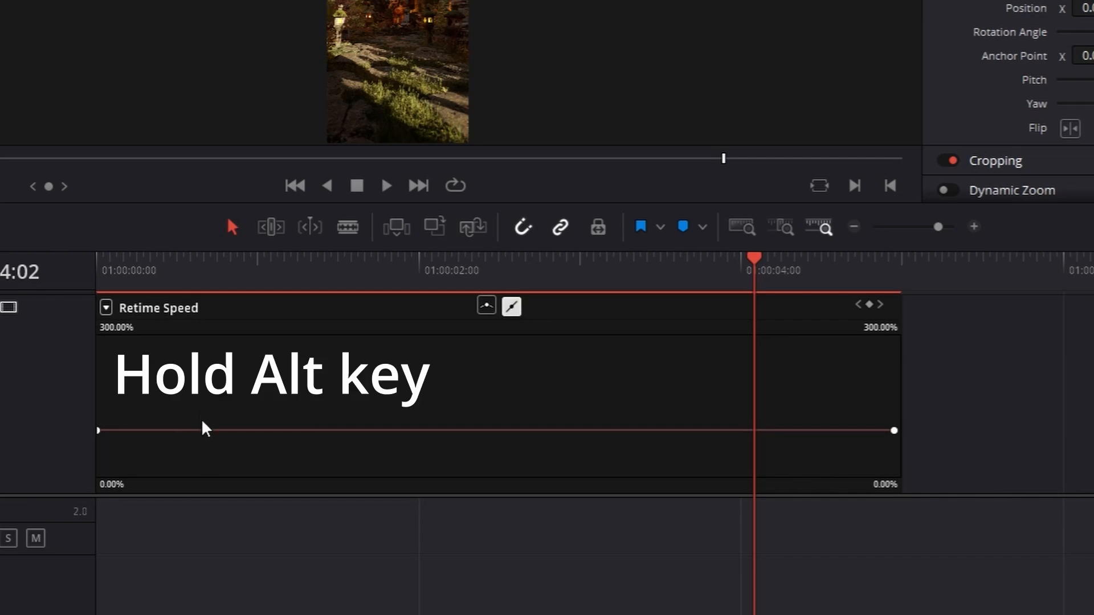
pyautogui.moveTo(207, 432)
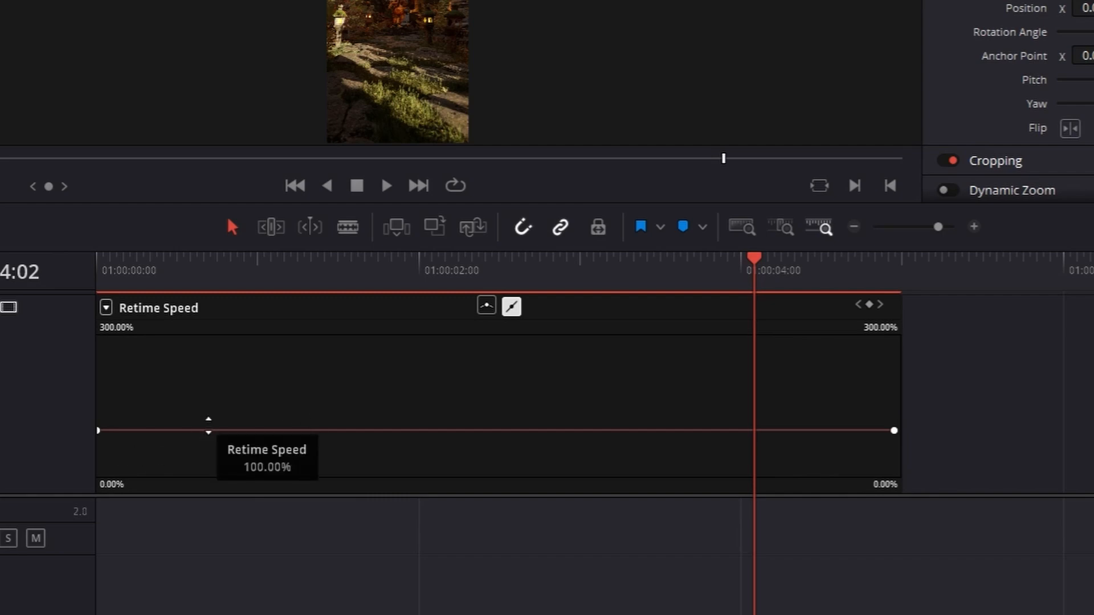
pyautogui.keyDown('alt'); pyautogui.click(206, 430); pyautogui.keyUp('alt')
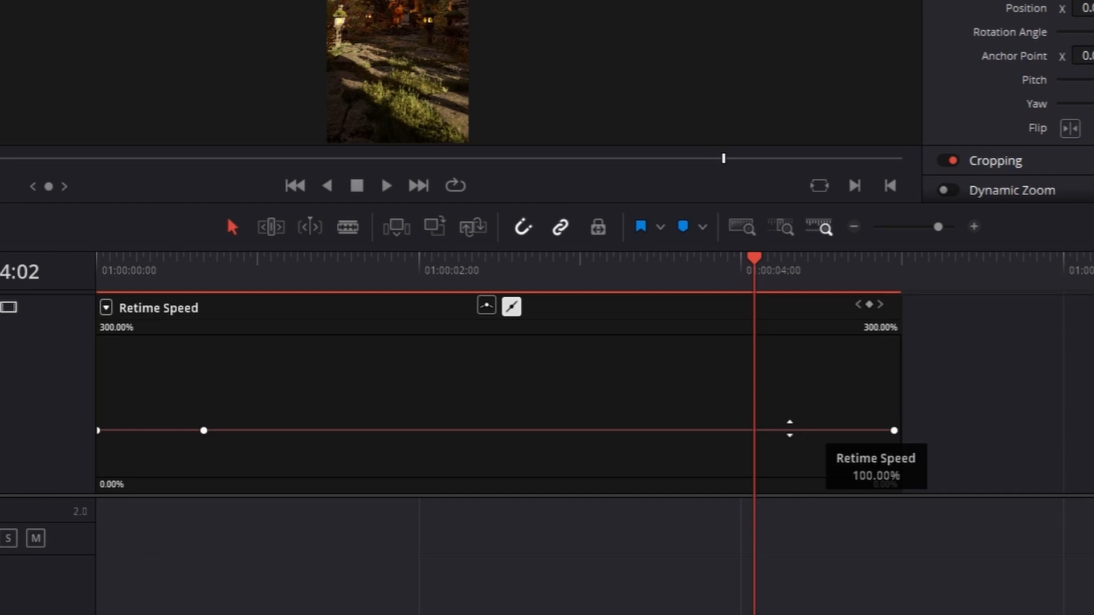
pyautogui.keyDown('alt'); pyautogui.click(789, 430); pyautogui.keyUp('alt')
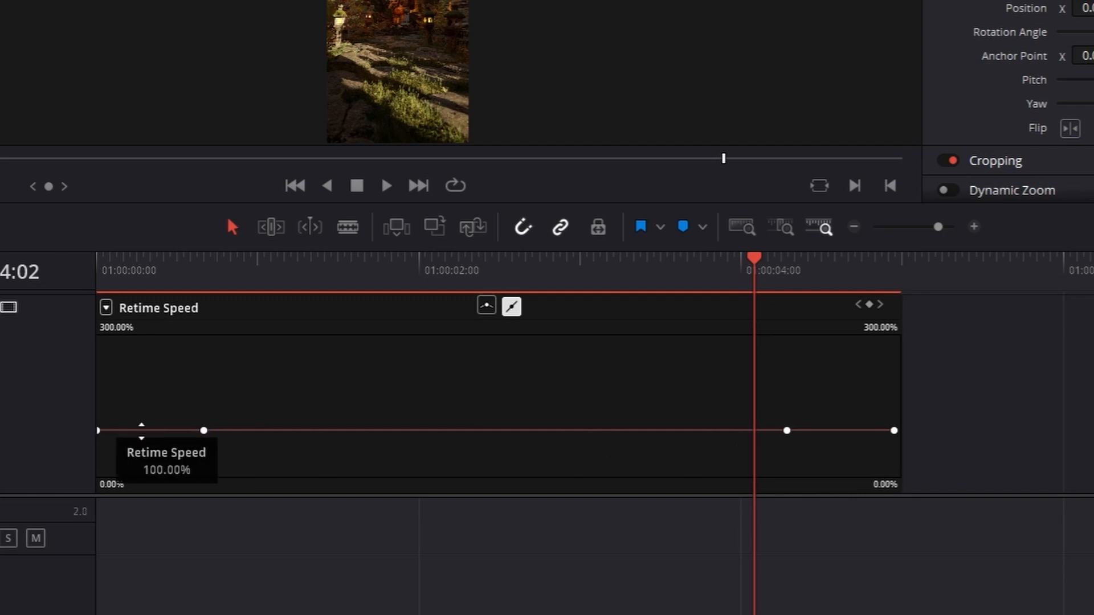
# Lower the retime speed of the first and last segments, outside the two inner keyframes, to about 50%
pyautogui.moveTo(142, 432); pyautogui.dragTo(148, 613)
pyautogui.moveTo(931, 432); pyautogui.dragTo(924, 552)
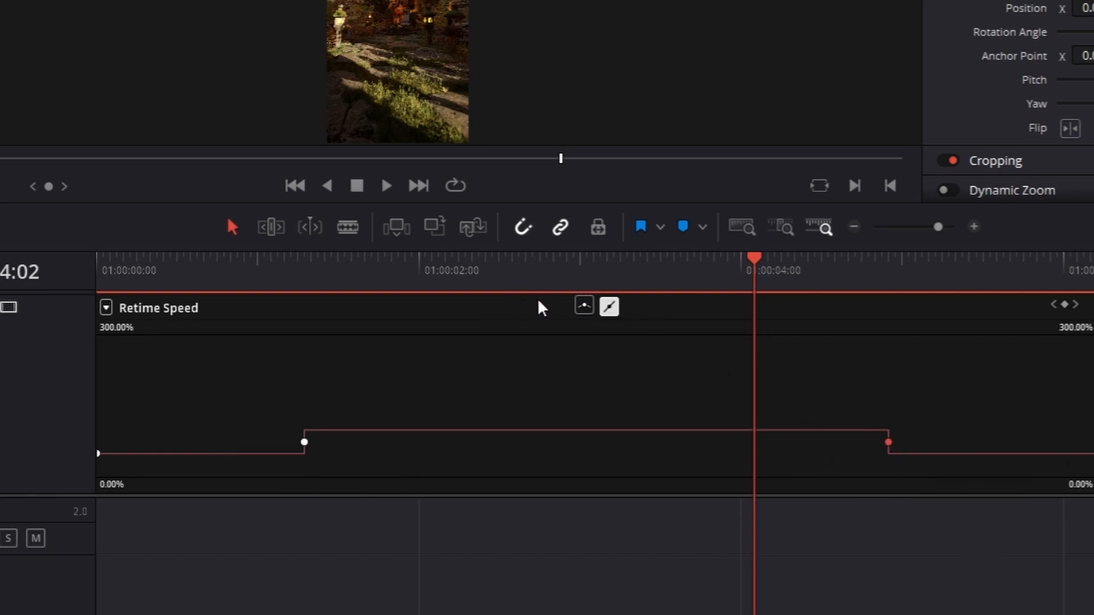
# Smooth the ending speed keyframe into a curve, widen its easing handles, and position it at about 5.2 s
pyautogui.click(585, 308)
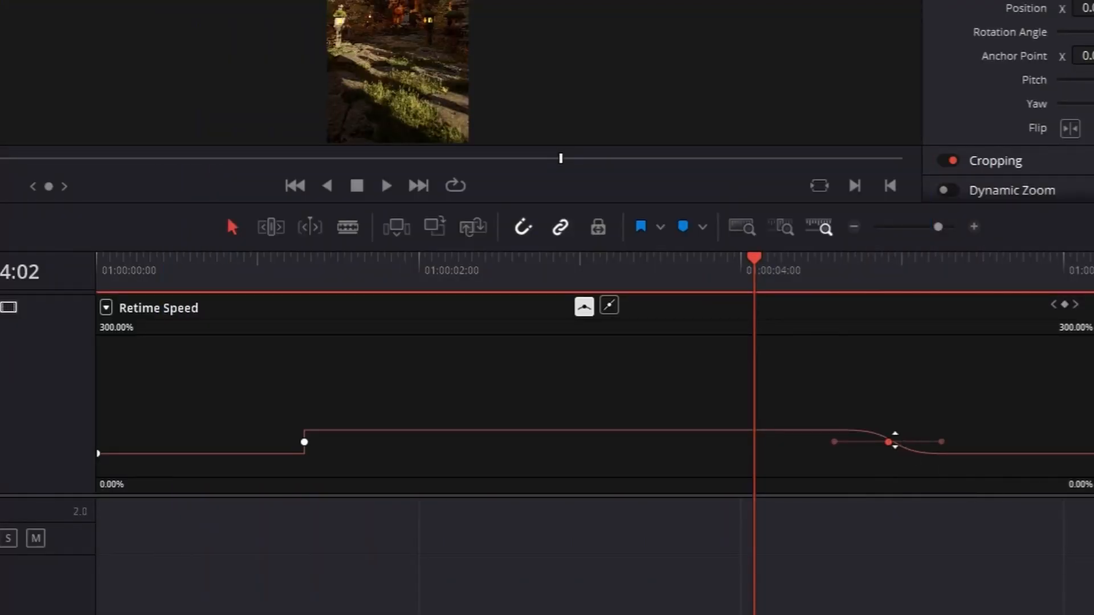
pyautogui.moveTo(888, 443); pyautogui.dragTo(1069, 439)
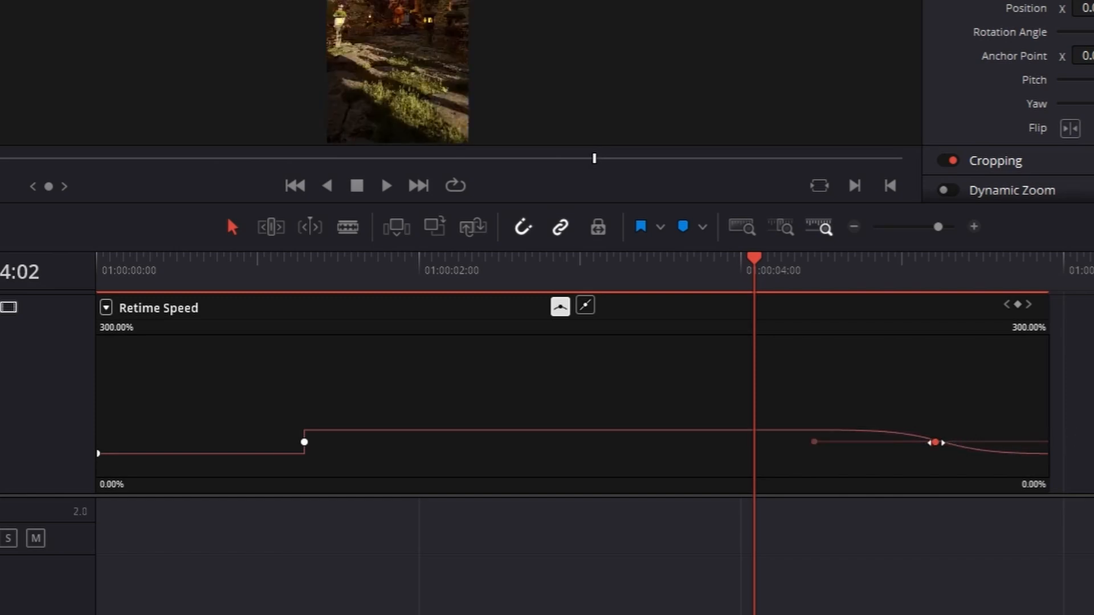
pyautogui.moveTo(938, 443); pyautogui.dragTo(946, 443)
# Preview the clip's ending and reduce the retime speed of the last and first segments to about 40%
pyautogui.click(750, 266)
pyautogui.press('space')
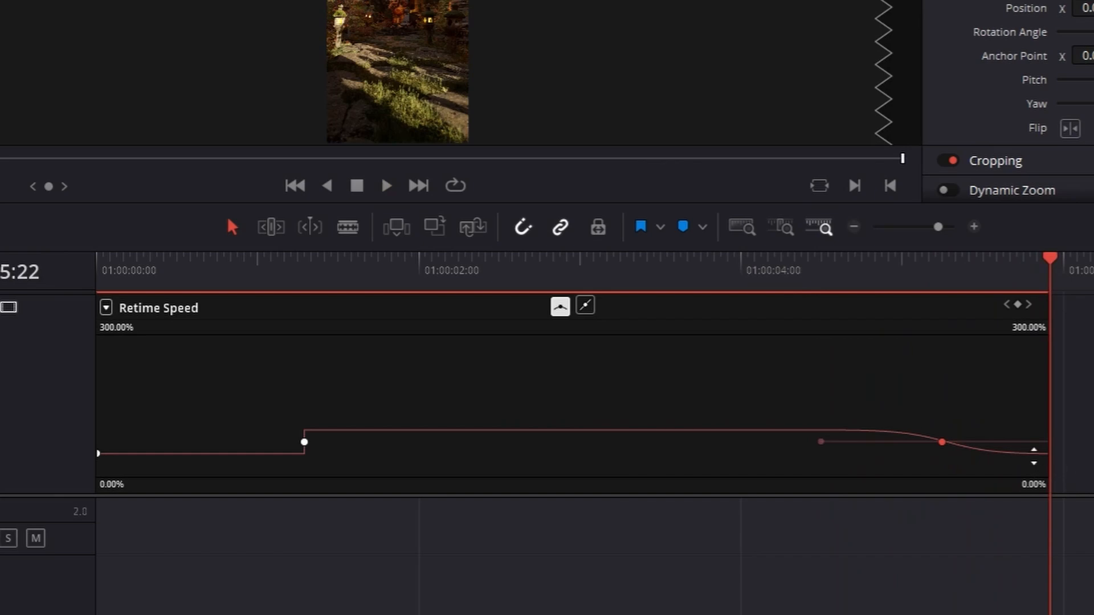
pyautogui.moveTo(1035, 456); pyautogui.dragTo(1020, 546)
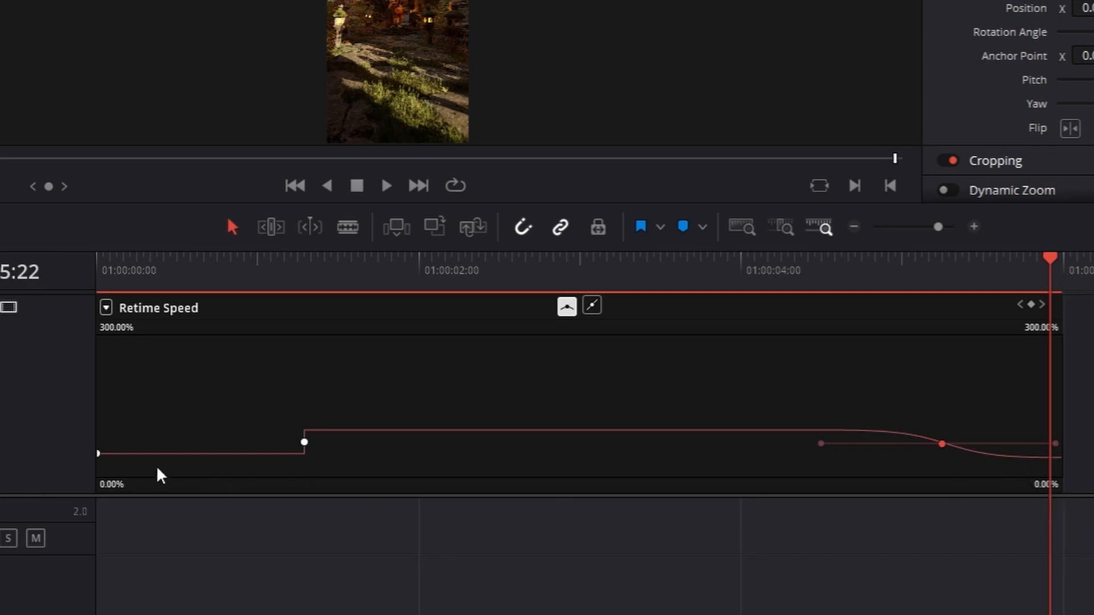
pyautogui.moveTo(133, 455); pyautogui.dragTo(131, 477)
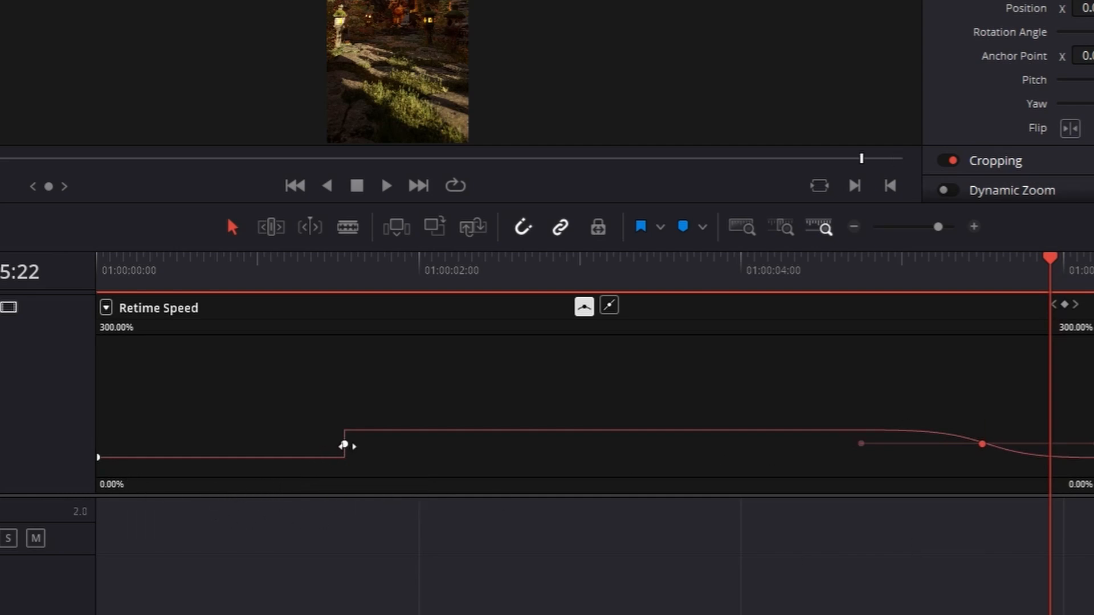
# Smooth the starting speed keyframe into a curve and move it earlier, to about 0.75 s
pyautogui.click(344, 444)
pyautogui.click(586, 309)
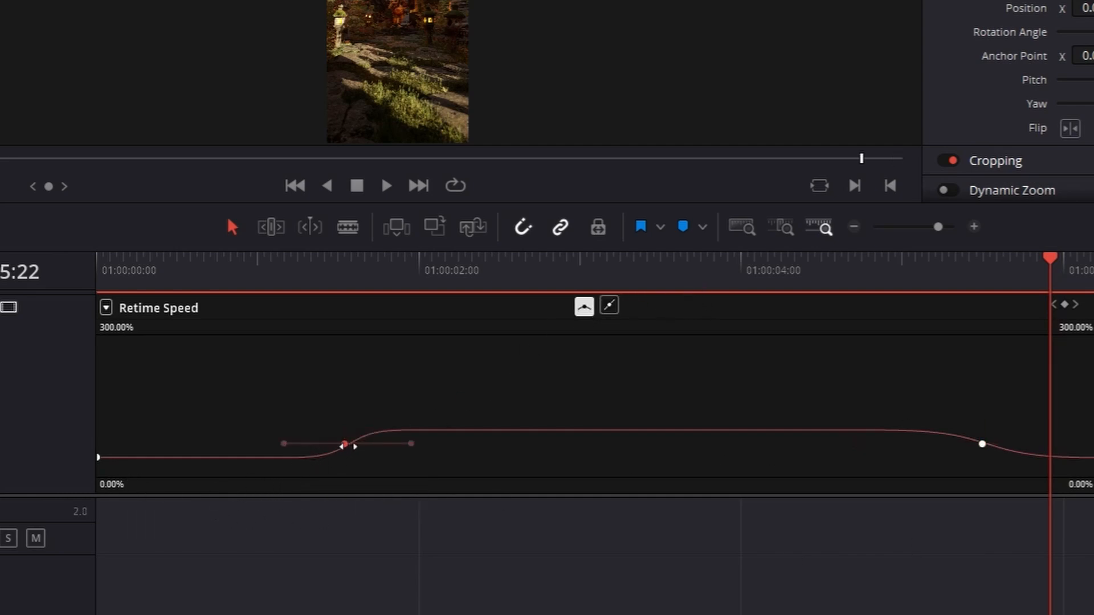
pyautogui.moveTo(345, 444); pyautogui.dragTo(217, 444)
pyautogui.moveTo(285, 445); pyautogui.dragTo(361, 444)
pyautogui.click(194, 448)
pyautogui.click(217, 444)
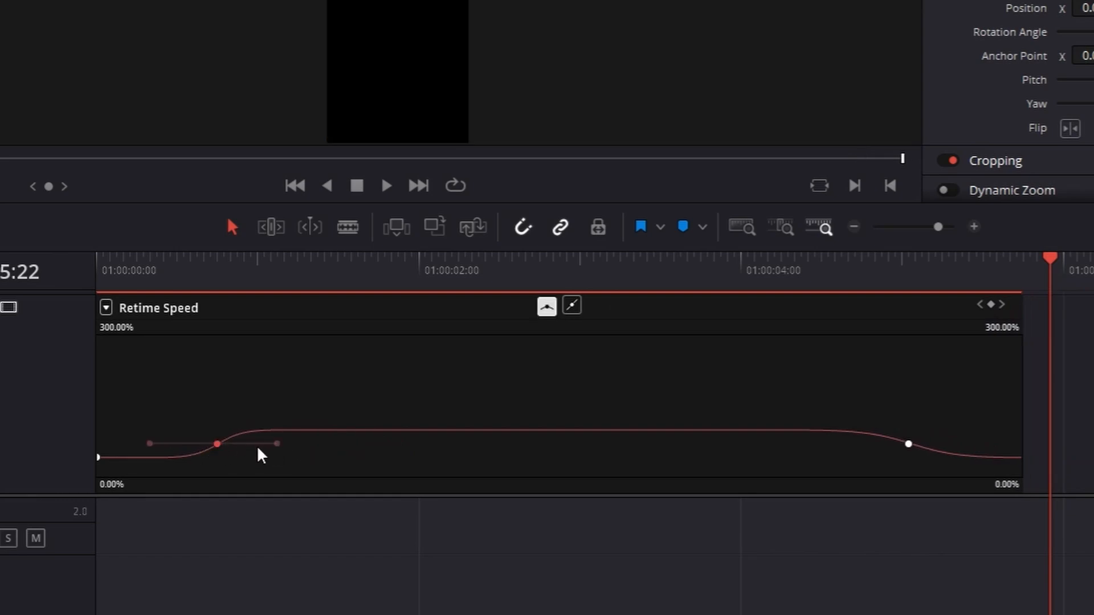
# Lengthen the starting keyframe's easing handles and shift the keyframe slightly earlier, to about 0.6 s
pyautogui.moveTo(276, 445); pyautogui.dragTo(332, 442)
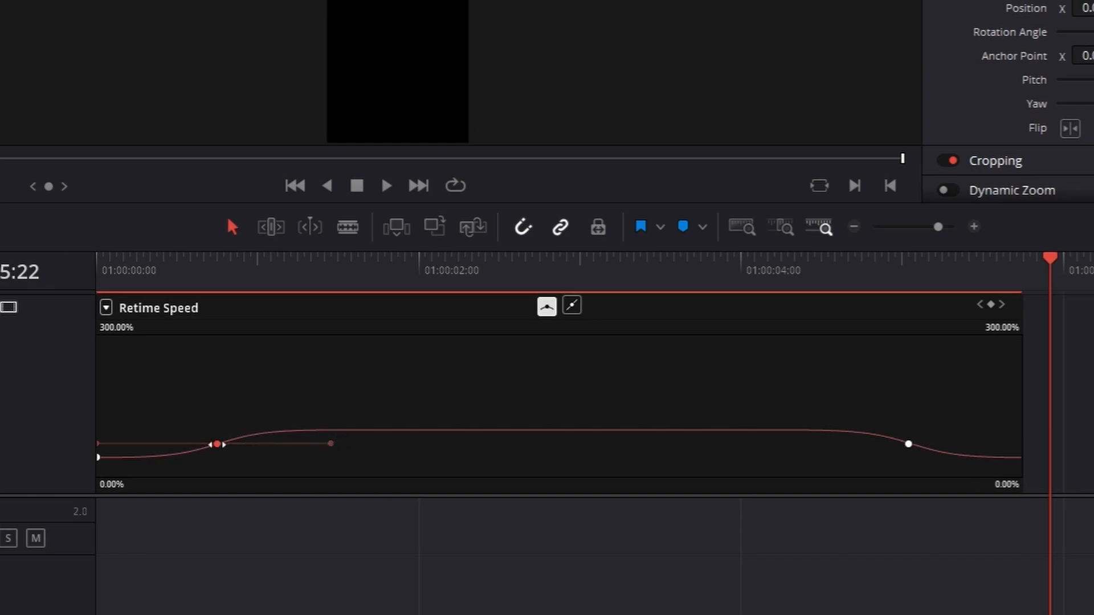
pyautogui.moveTo(215, 446); pyautogui.dragTo(195, 445)
pyautogui.moveTo(421, 390); pyautogui.dragTo(419, 390)
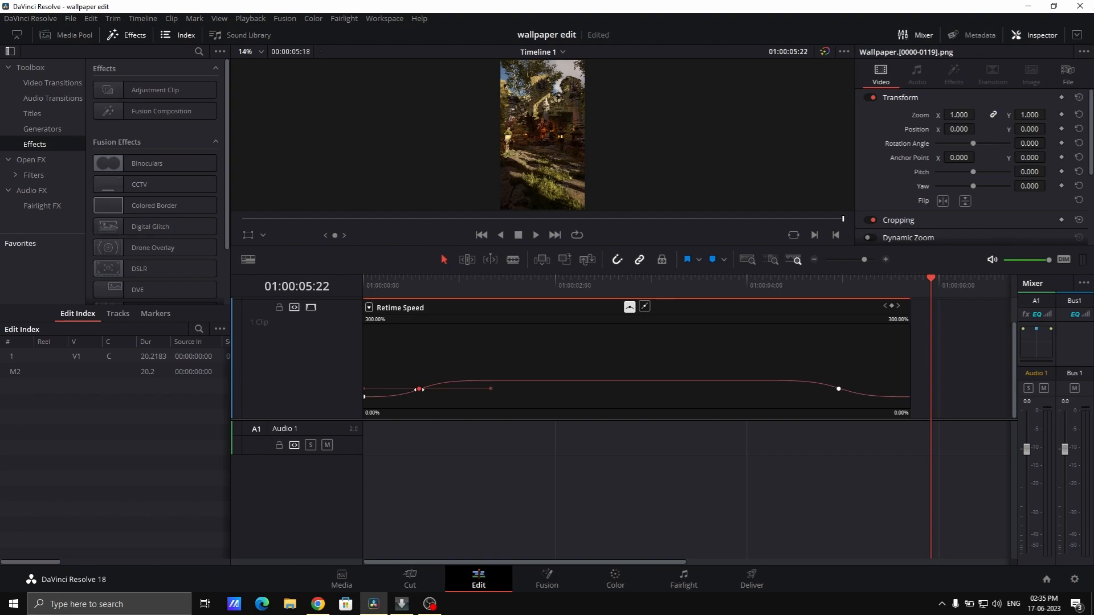
# Play the eased clip from its beginning, continuing on the Cut page, and check the slowdown up to its last frame
pyautogui.click(360, 283)
pyautogui.press('space')
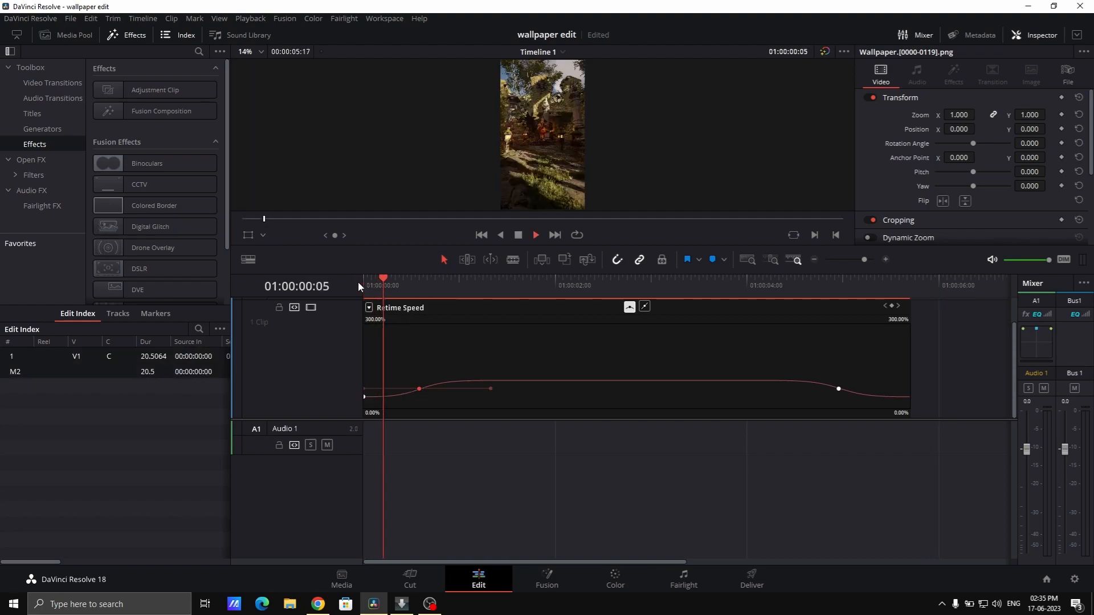
pyautogui.press('space')
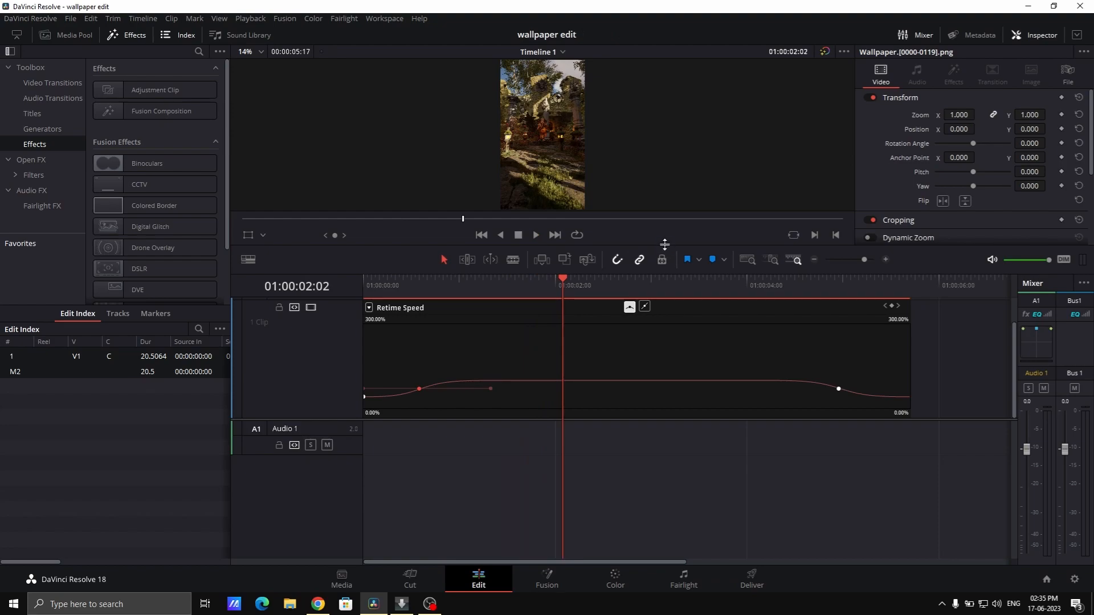
pyautogui.click(409, 580)
pyautogui.press('space')
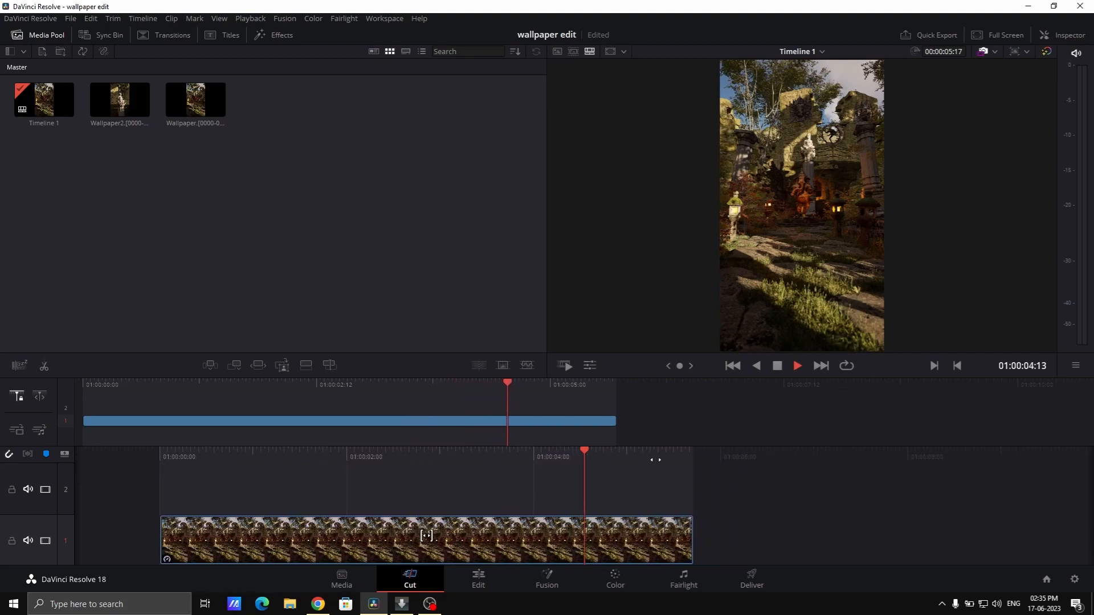
pyautogui.moveTo(504, 455); pyautogui.dragTo(687, 454)
pyautogui.press('space')
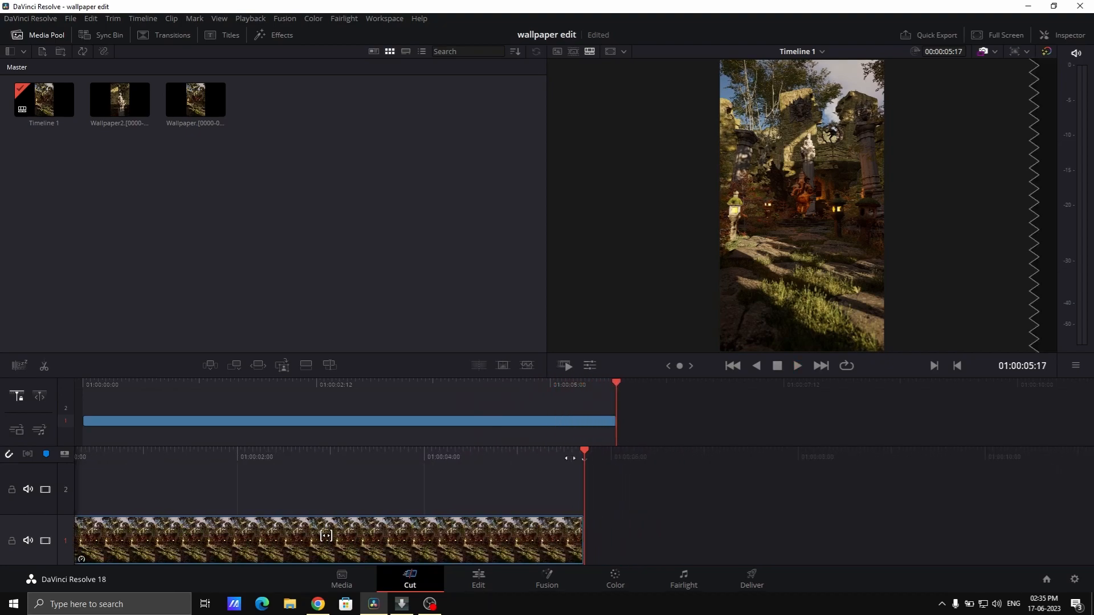
# Duplicate the eased wallpaper clip and place the copy directly after the original on the timeline
pyautogui.click(476, 578)
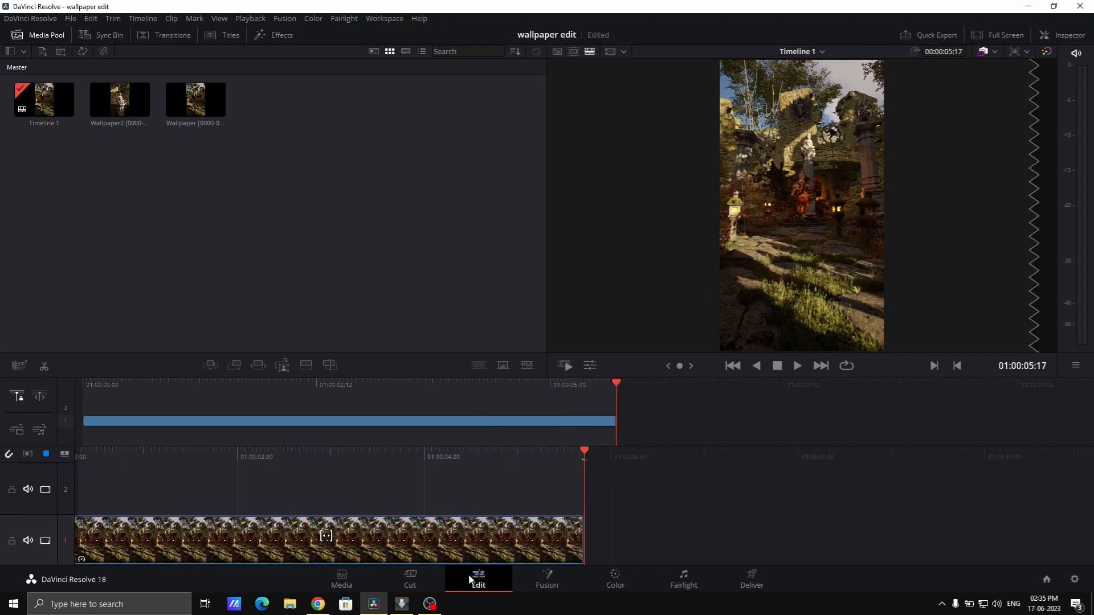
pyautogui.click(440, 577)
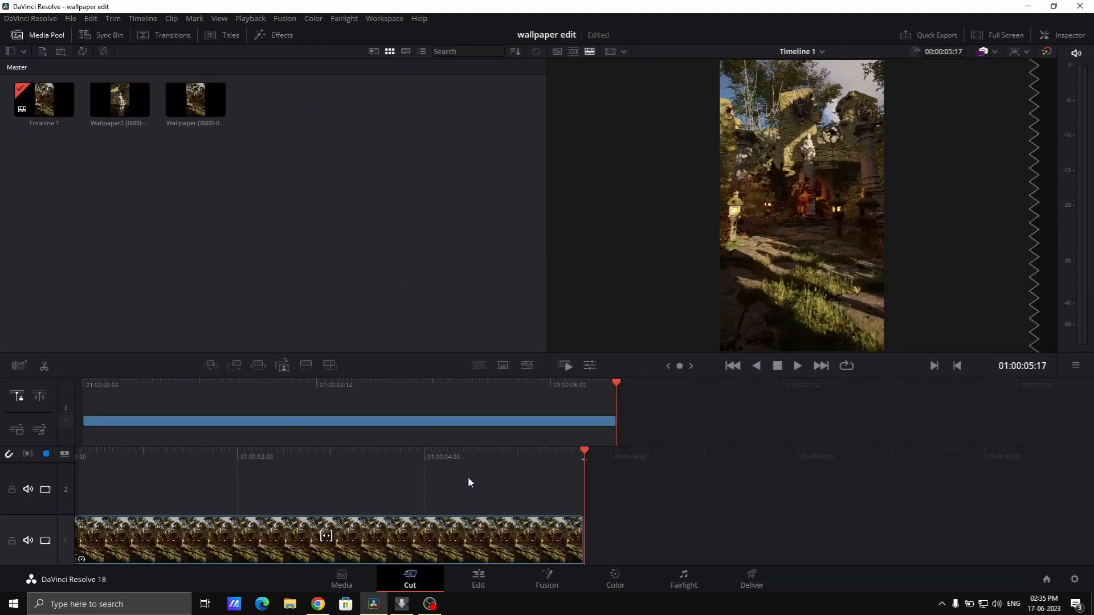
pyautogui.click(447, 521)
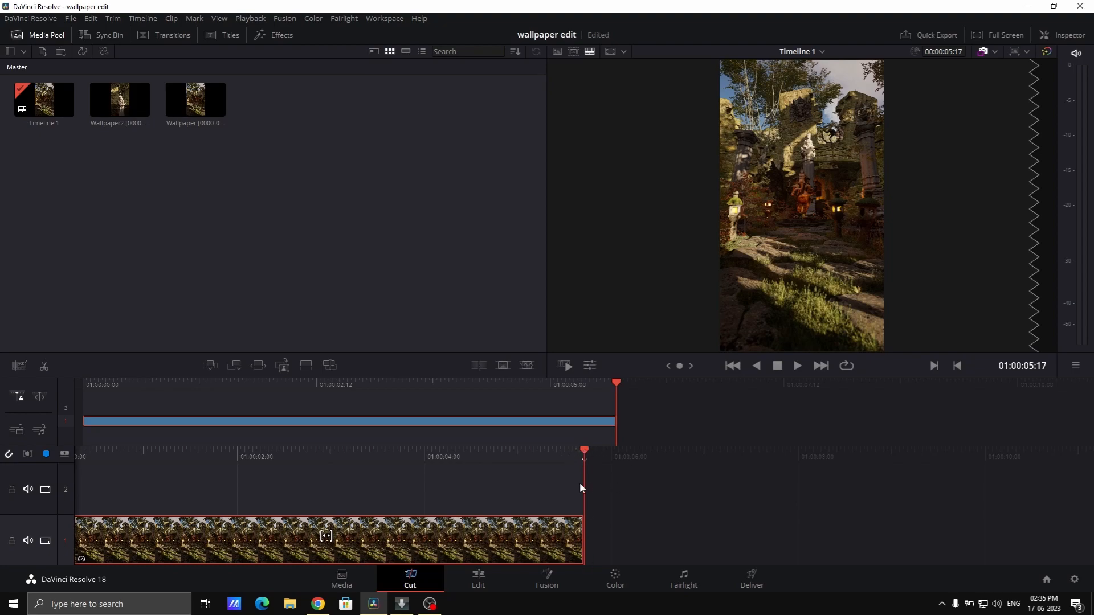
pyautogui.hotkey('ctrl', 'v')
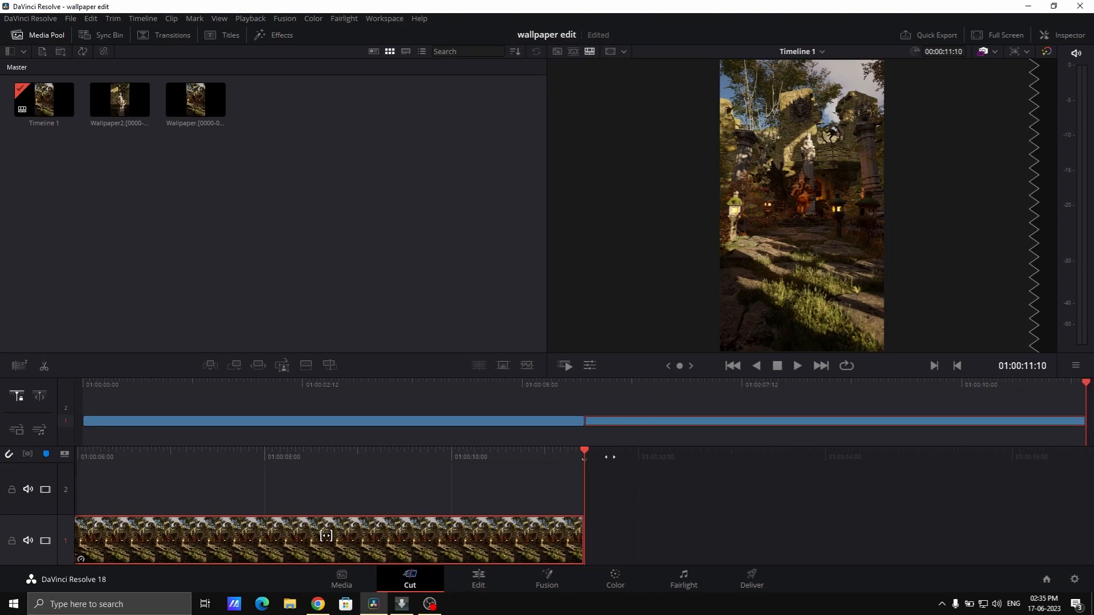
pyautogui.moveTo(537, 463); pyautogui.dragTo(769, 451)
# Reverse the playback direction of the second wallpaper clip with its Speed Change setting on the Edit page
pyautogui.click(493, 574)
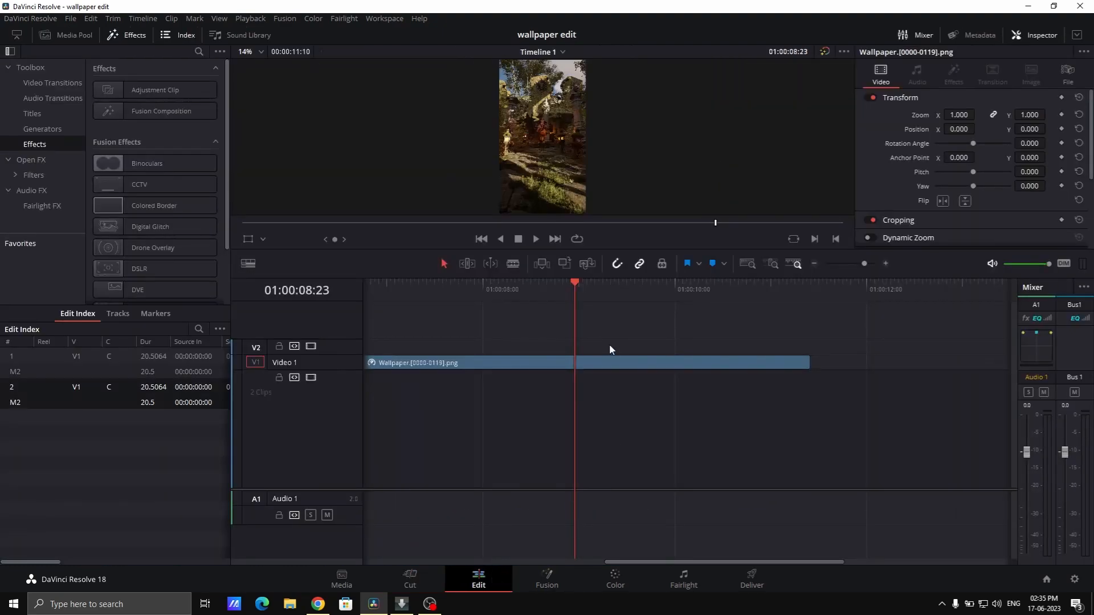
pyautogui.moveTo(660, 563); pyautogui.dragTo(594, 569)
pyautogui.click(525, 363)
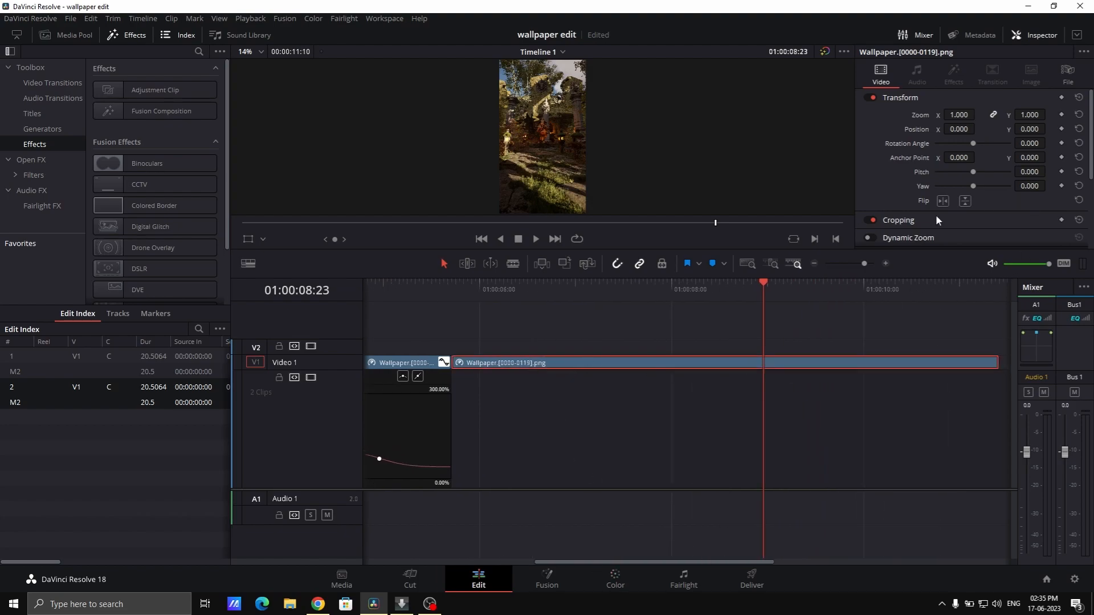
pyautogui.scroll(-4, 1007, 207)
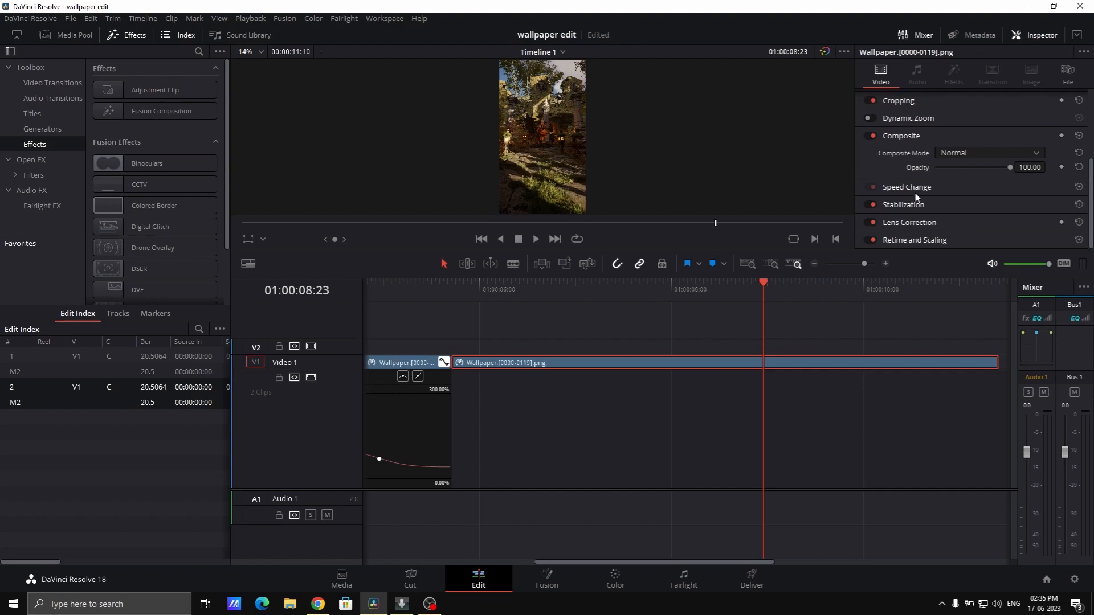
pyautogui.click(915, 193)
pyautogui.click(962, 206)
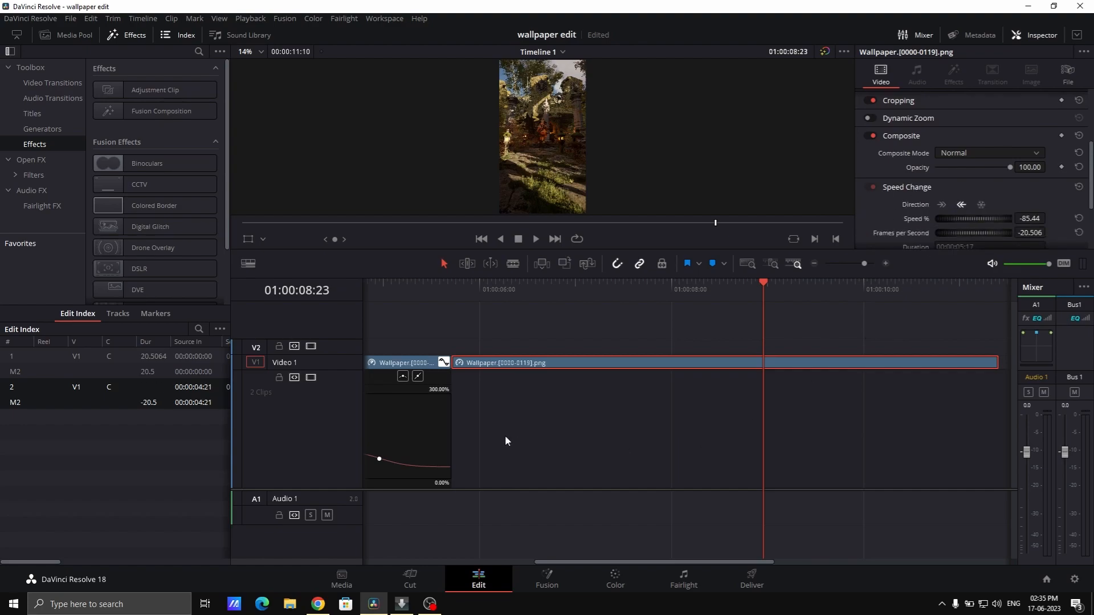
# Turn on loop playback on the Cut page and preview the transition between the forward clip and its reversed copy
pyautogui.click(412, 581)
pyautogui.moveTo(583, 392); pyautogui.dragTo(480, 384)
pyautogui.press('space')
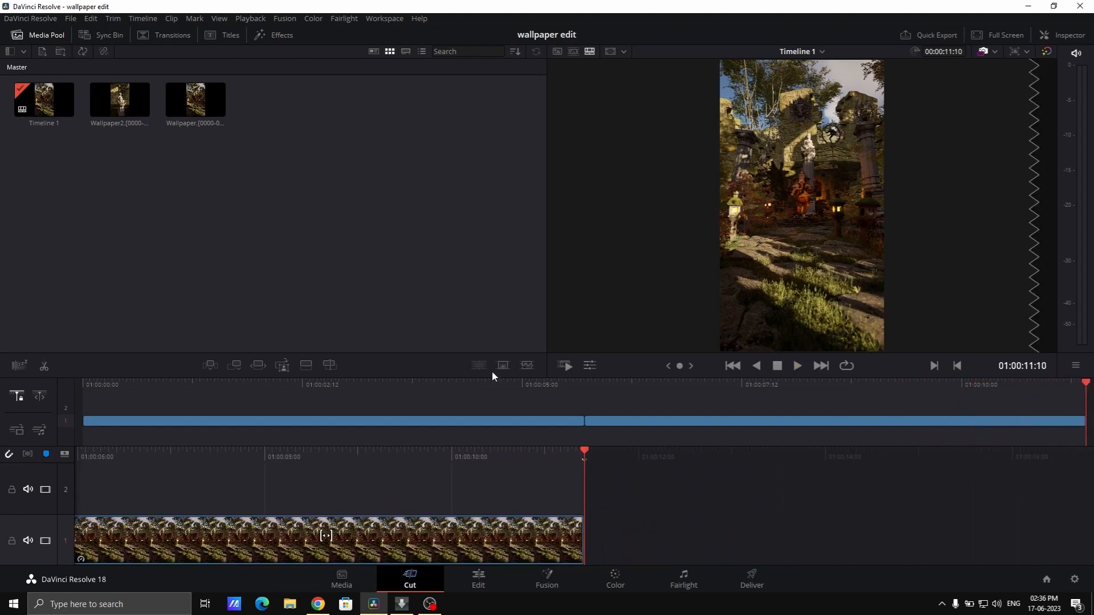
pyautogui.click(848, 366)
pyautogui.moveTo(536, 386); pyautogui.dragTo(517, 386)
pyautogui.press('space')
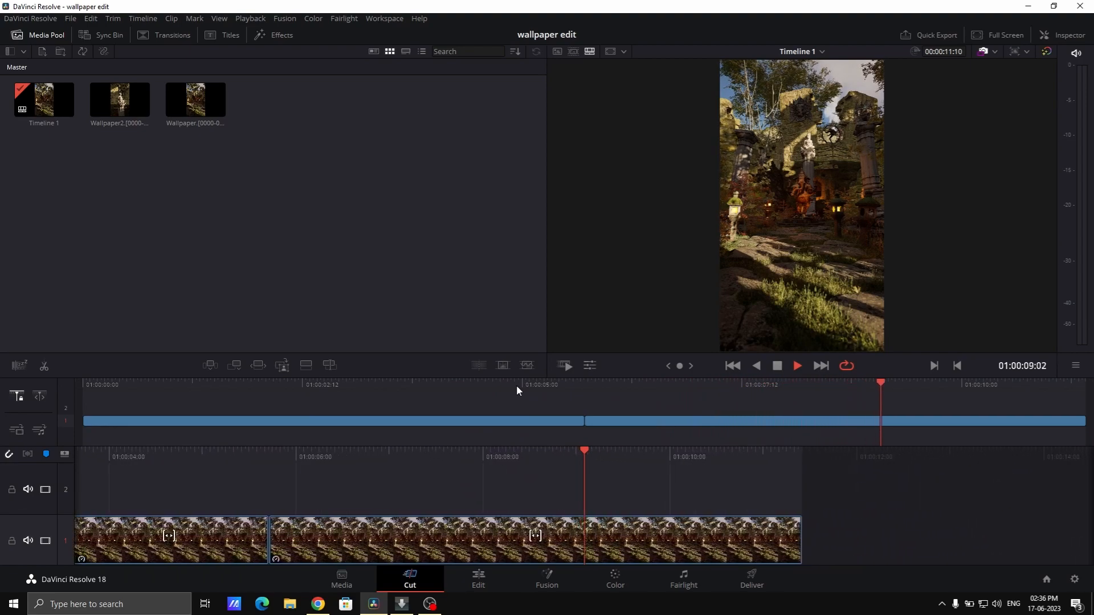
pyautogui.press('space')
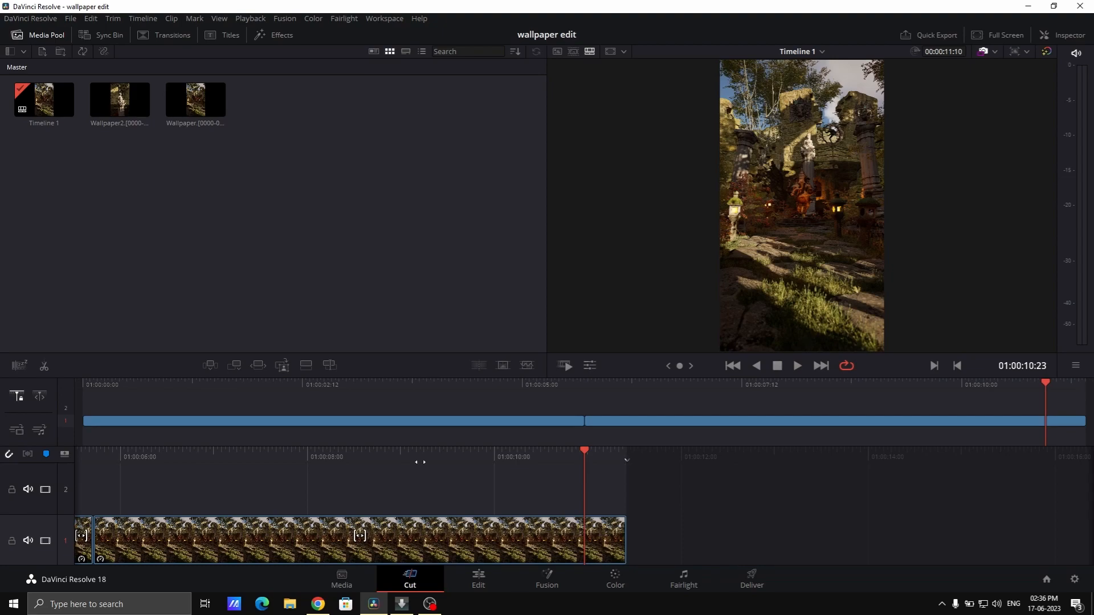
# Examine the first clip's Retime Speed curve from start to end and its join with the reversed copy
pyautogui.click(479, 579)
pyautogui.moveTo(597, 562); pyautogui.dragTo(549, 561)
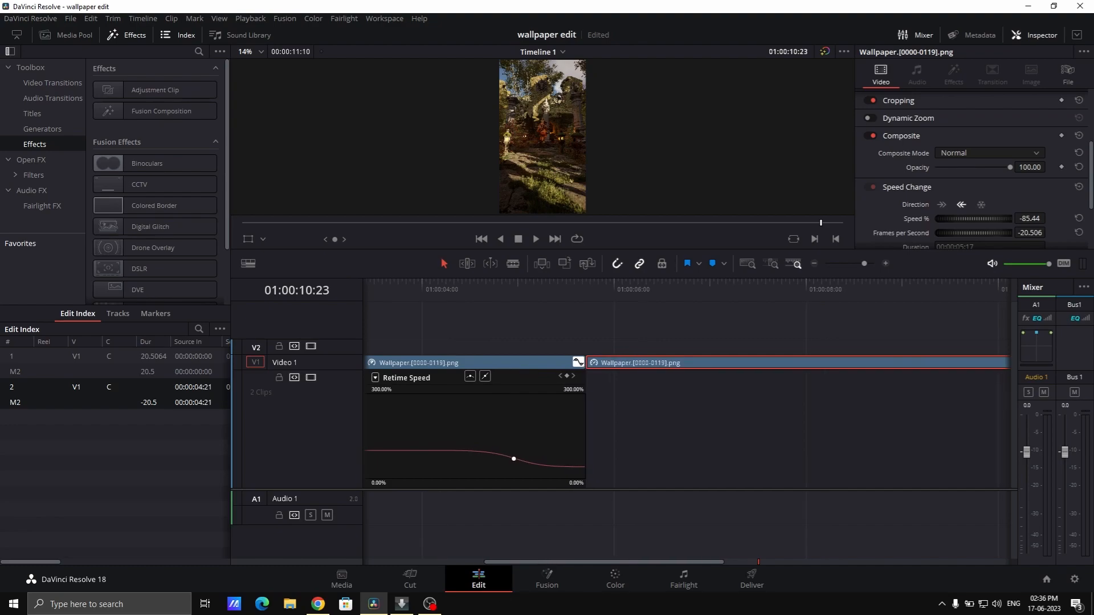
pyautogui.click(422, 575)
pyautogui.moveTo(570, 384); pyautogui.dragTo(508, 383)
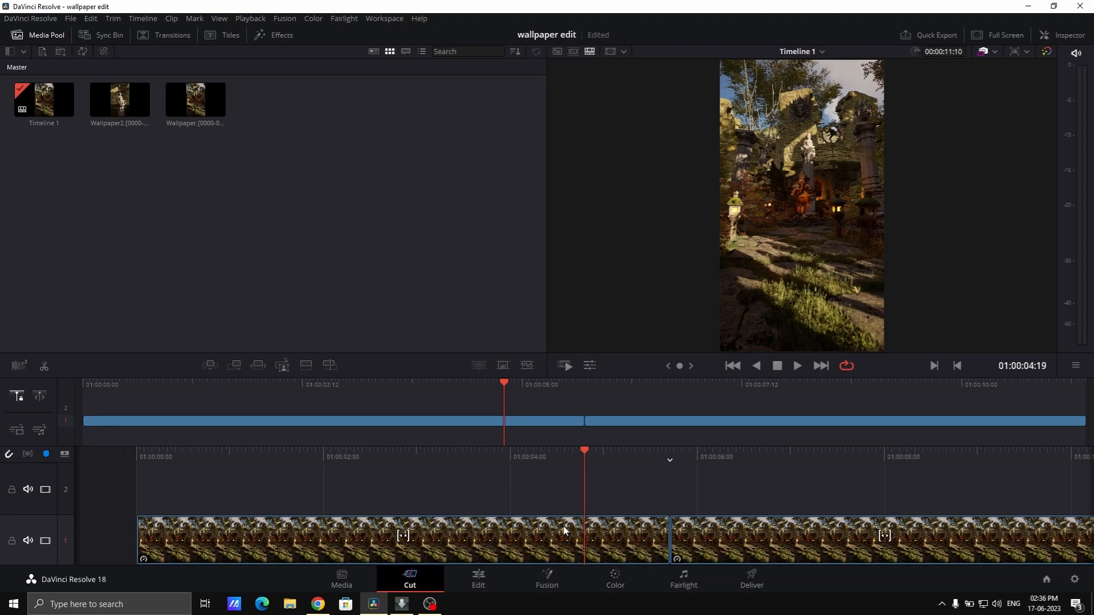
pyautogui.click(479, 579)
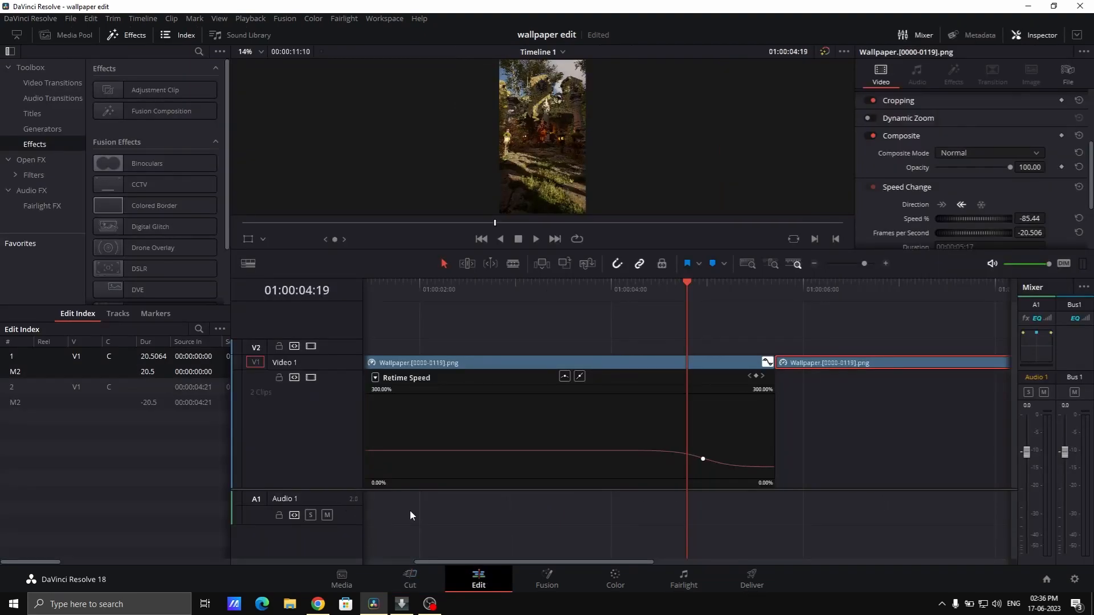
pyautogui.moveTo(541, 557); pyautogui.dragTo(457, 562)
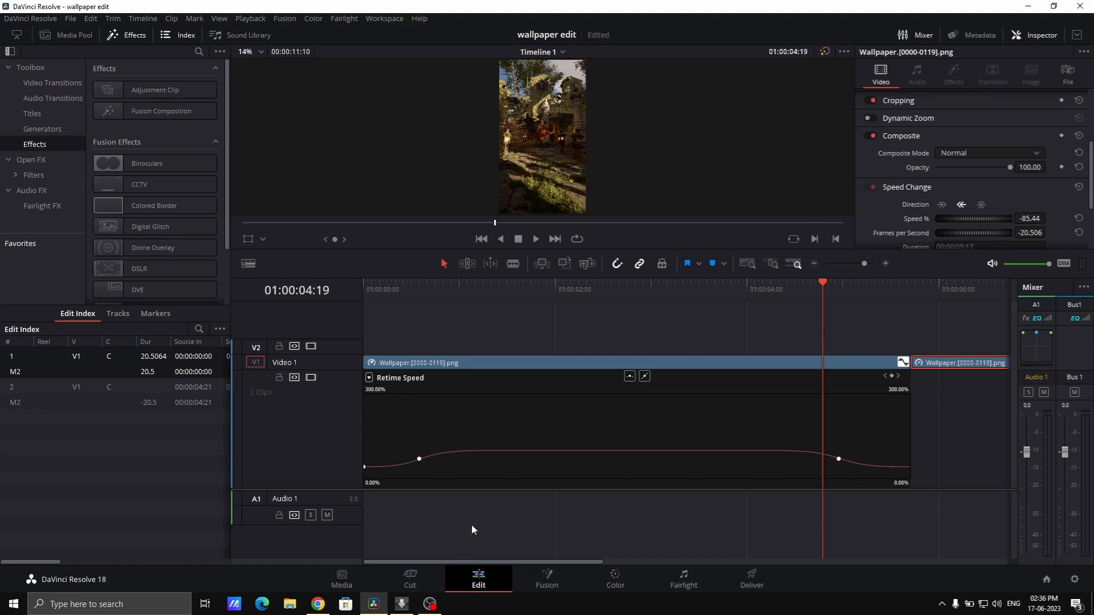
pyautogui.moveTo(514, 562); pyautogui.dragTo(538, 562)
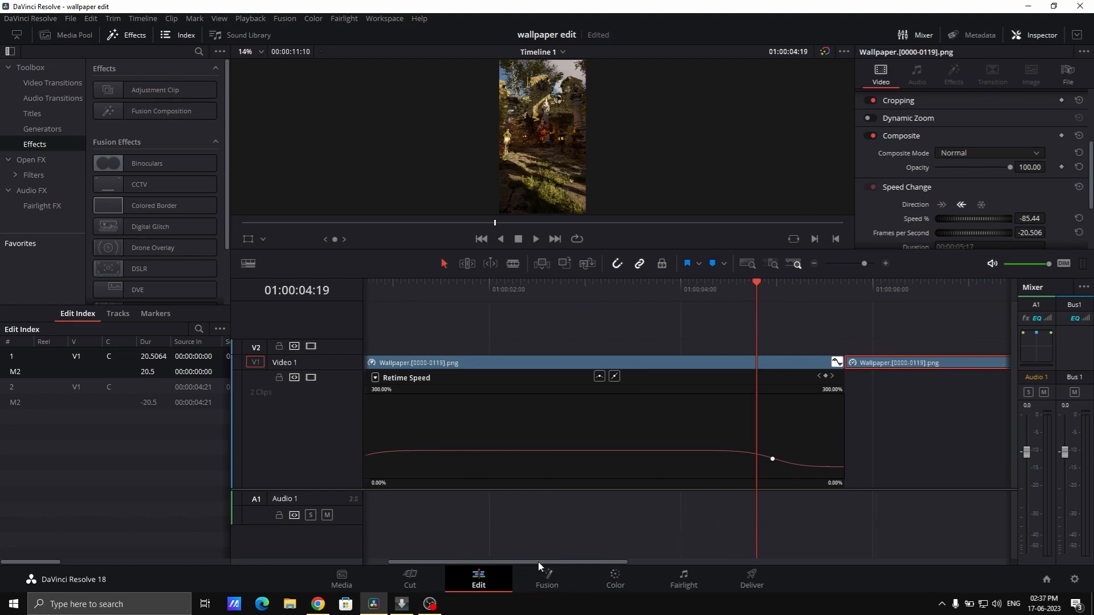